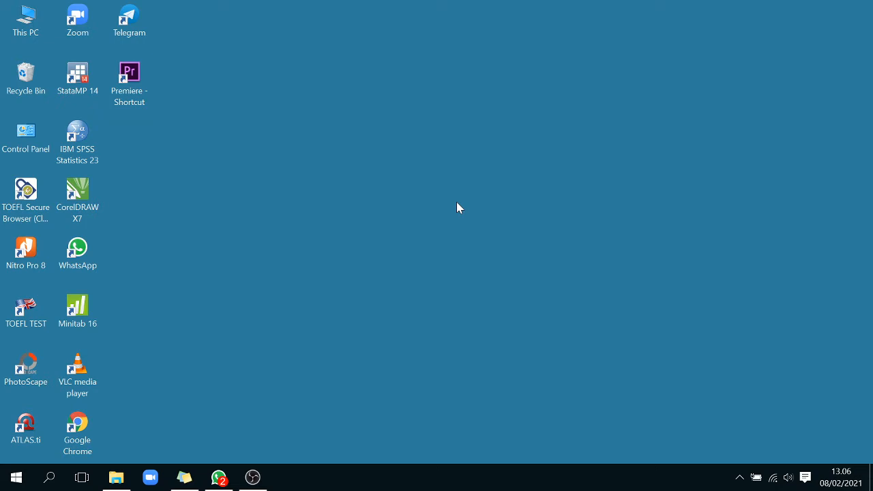
right_click(457, 203)
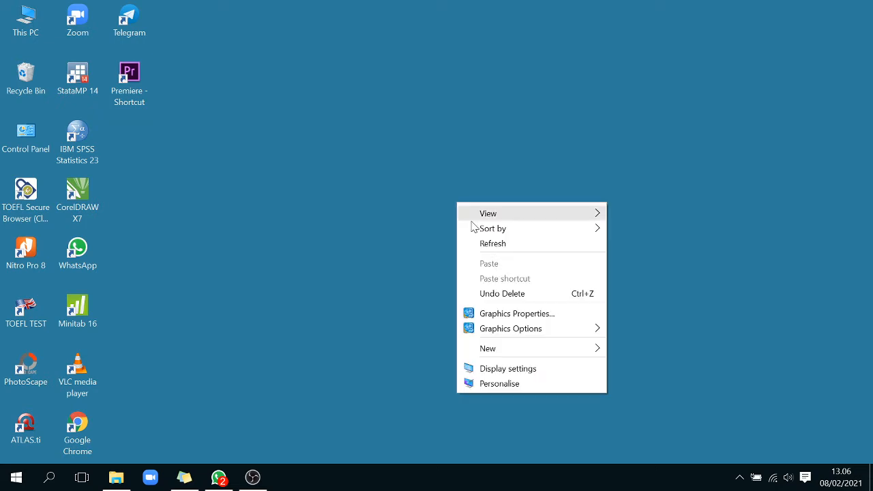
click(496, 245)
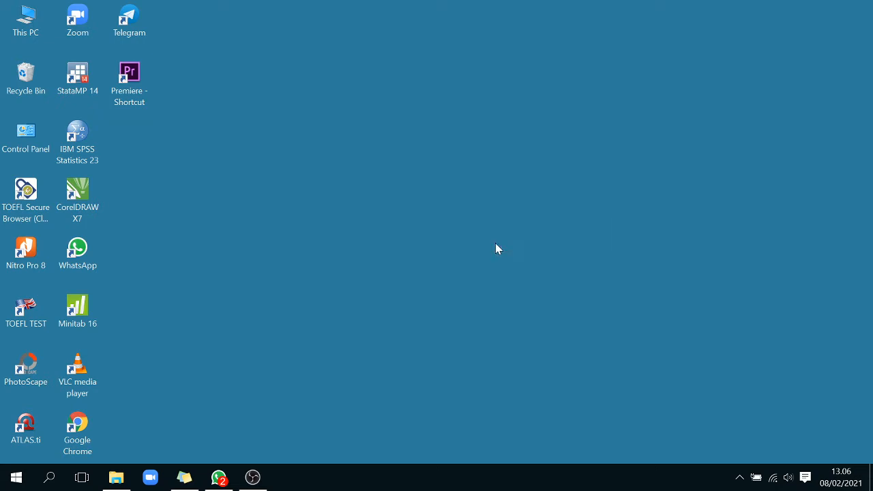
right_click(278, 189)
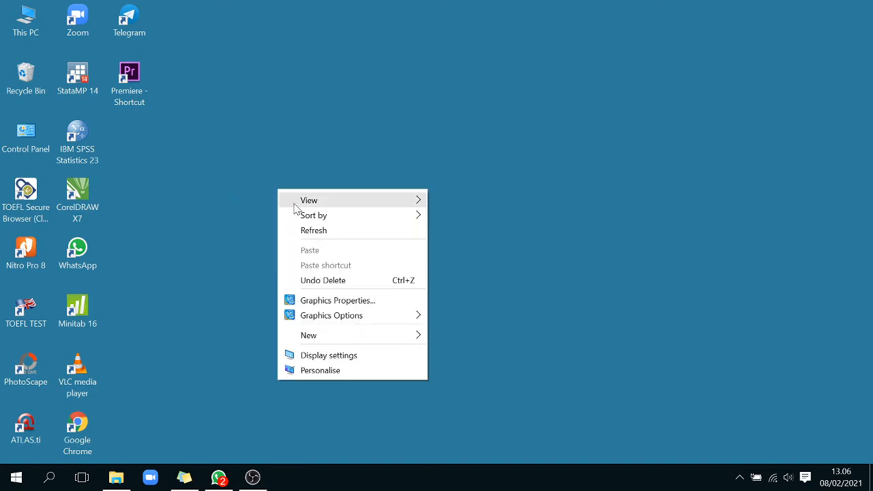
click(318, 230)
Launch IBM SPSS Statistics 23, dismissing its welcome dialog, and show the empty dataset's Variable View
right_click(75, 136)
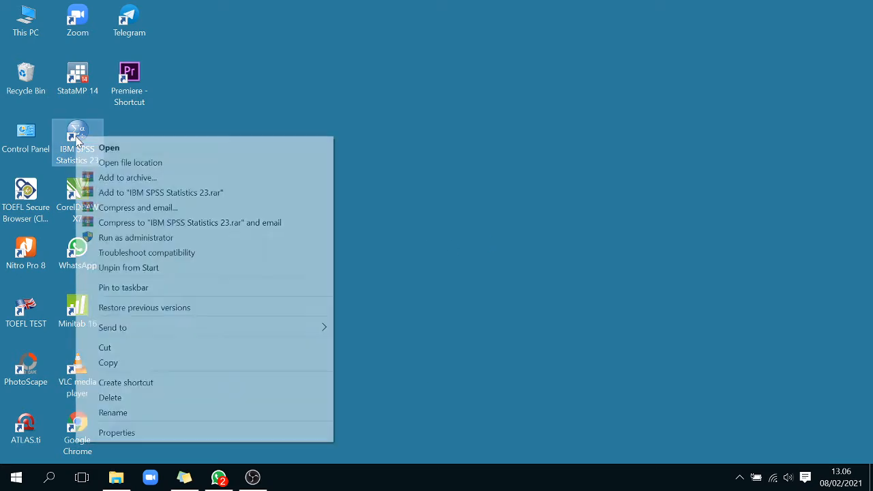
click(135, 151)
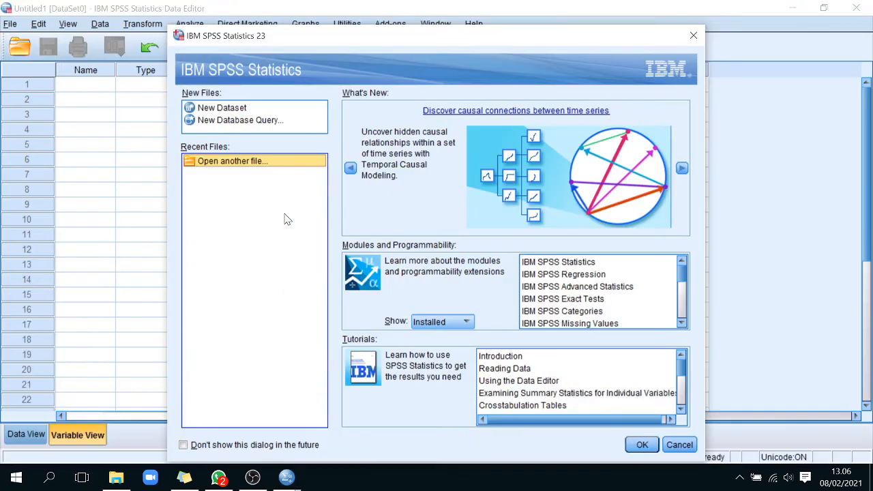
click(694, 36)
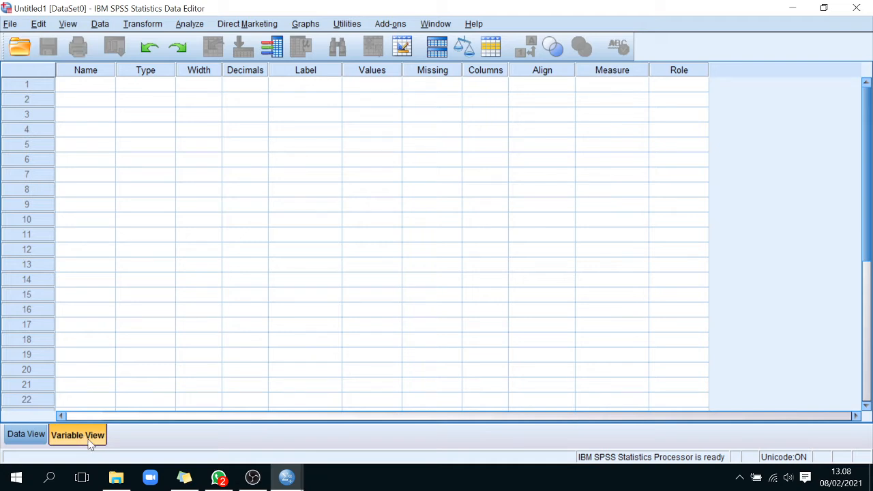
click(27, 436)
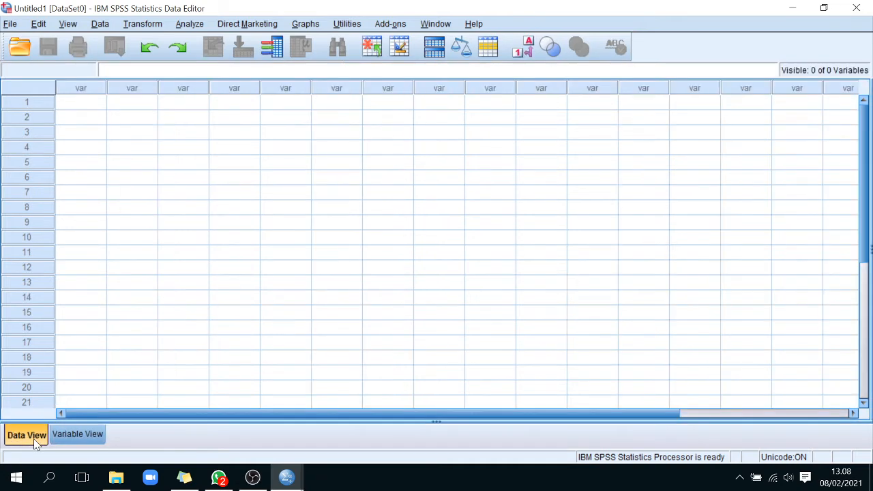
click(72, 441)
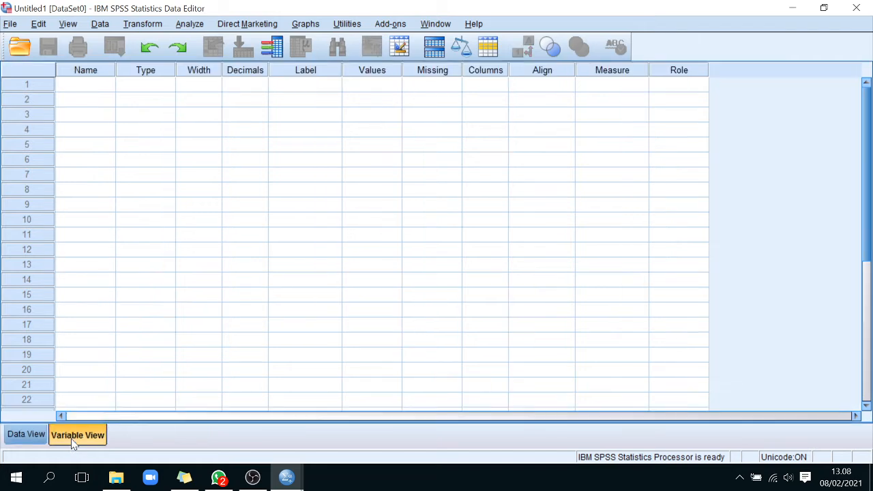
Create the first variable in row 1 and name it Umur
click(92, 90)
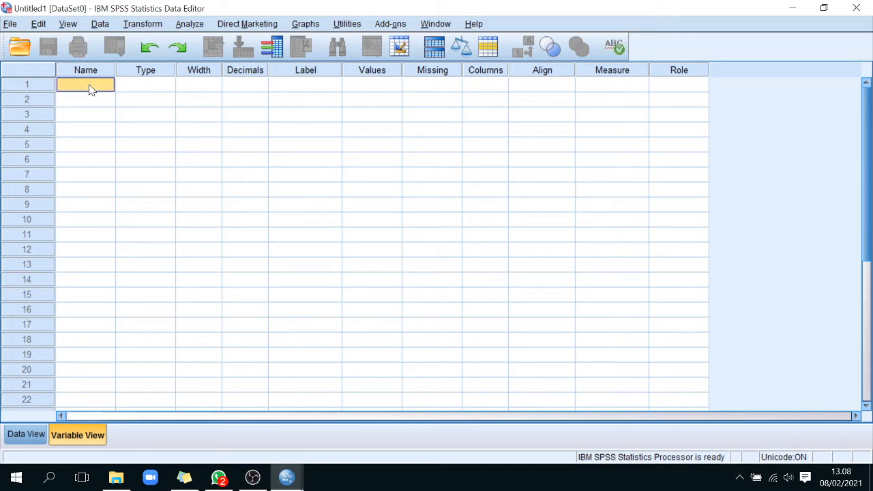
key(Tab)
click(92, 90)
double_click(89, 84)
text(Umur)
key(Return)
click(94, 85)
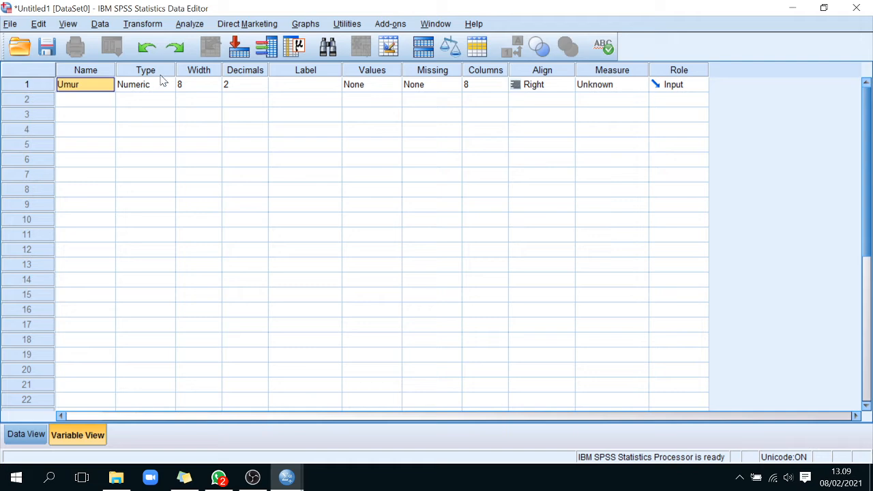
Review the variable type options for Umur and keep the type as Numeric
click(170, 86)
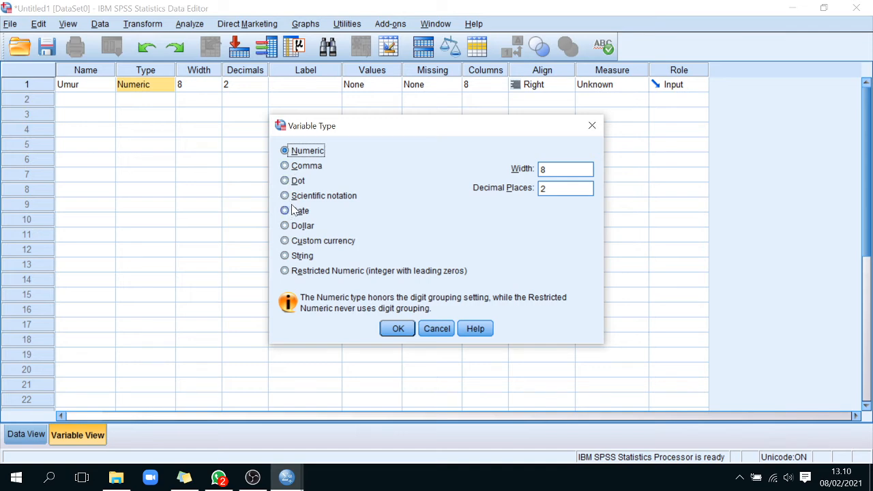
click(285, 258)
click(399, 329)
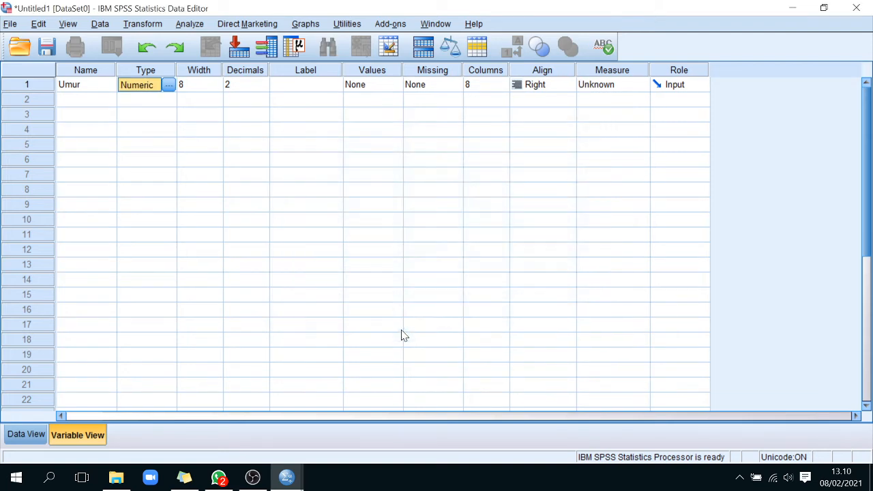
Set the width of the Umur variable to 3
click(208, 86)
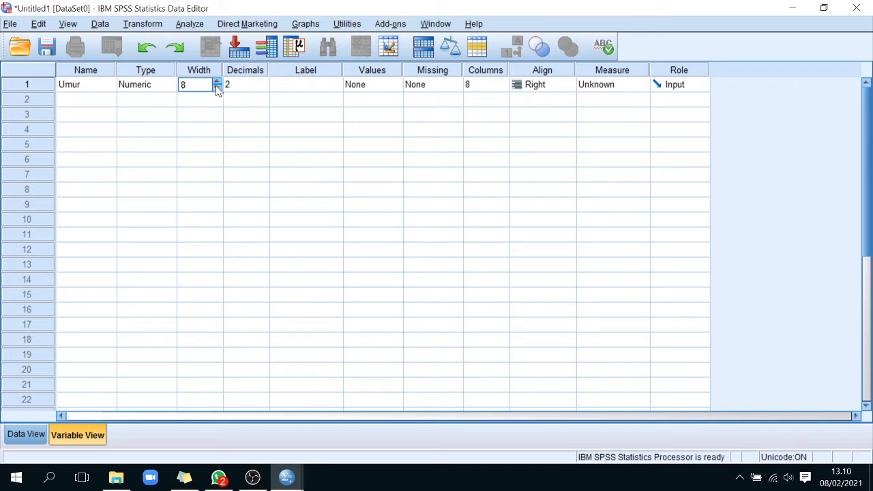
double_click(184, 85)
click(217, 88)
click(217, 88)
click(217, 88)
click(217, 88)
click(217, 88)
click(216, 88)
click(217, 82)
click(197, 100)
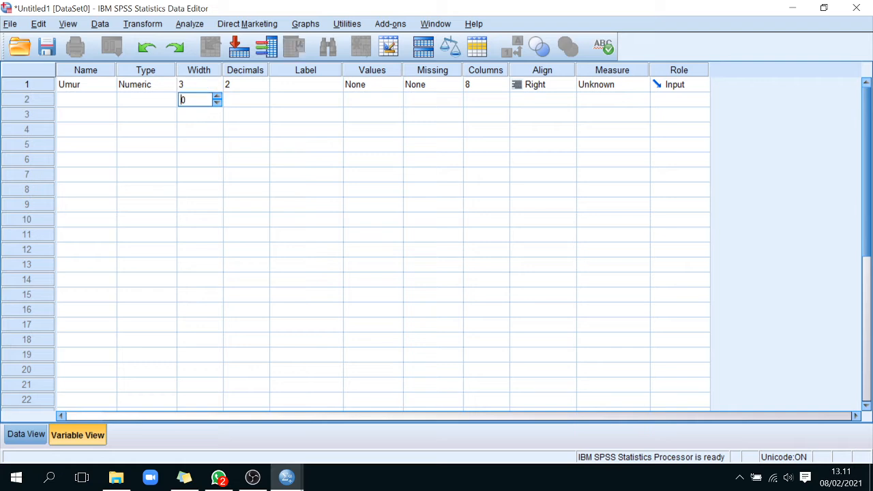
Set the decimals of the Umur variable to 0 and dismiss the chat notification
click(249, 86)
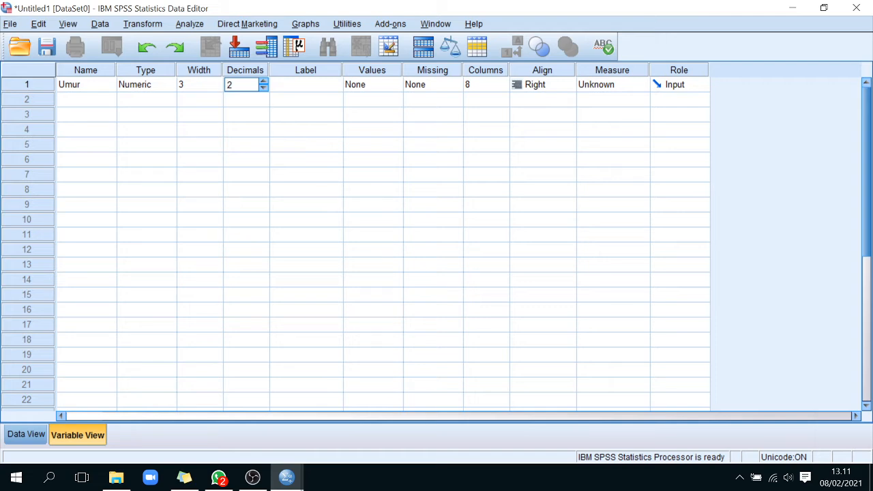
click(263, 89)
click(264, 90)
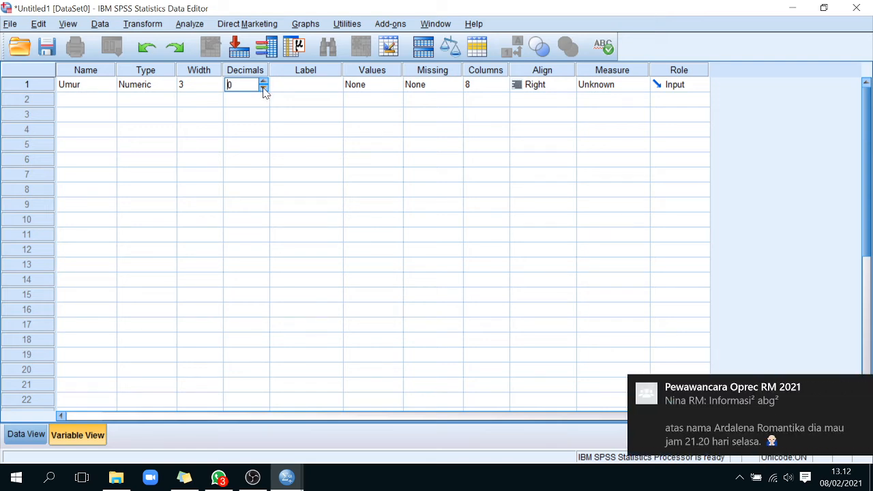
click(854, 389)
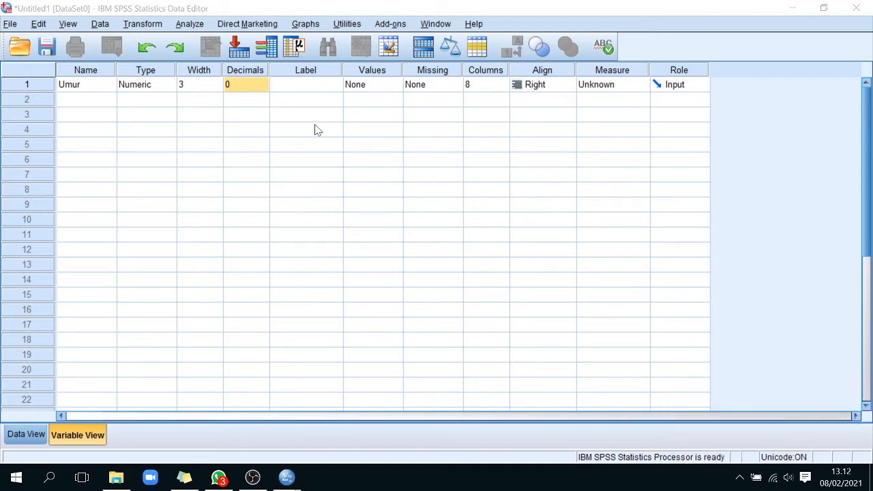
Enter "Berapa umur Bapak/Ibu?" as the label of the Umur variable
click(308, 74)
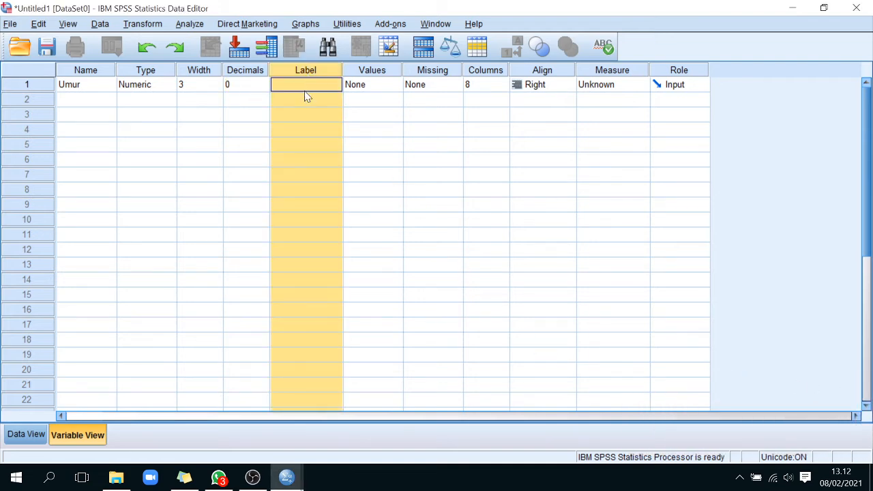
click(306, 86)
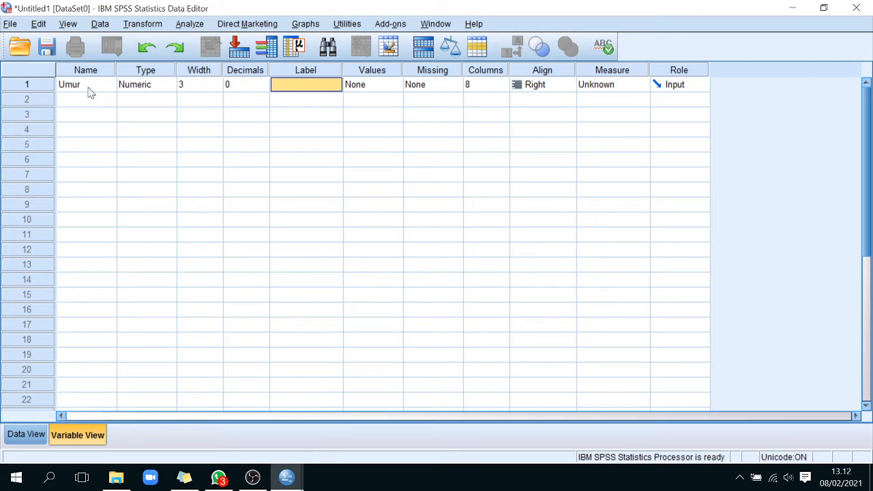
click(292, 89)
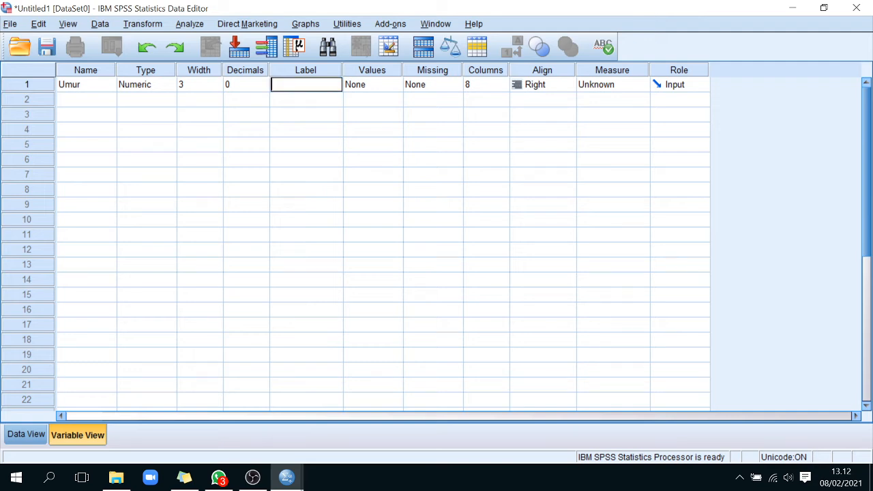
text(Berapa umur Ba)
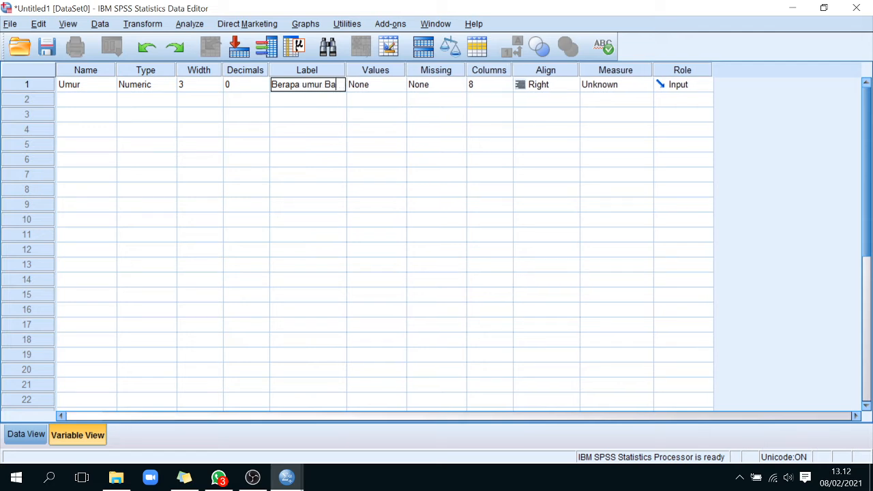
text(pak/I)
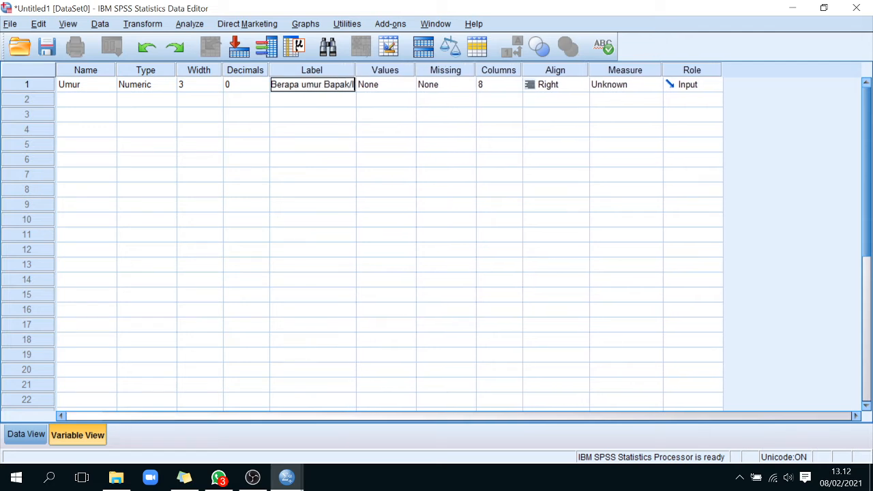
text(bu?)
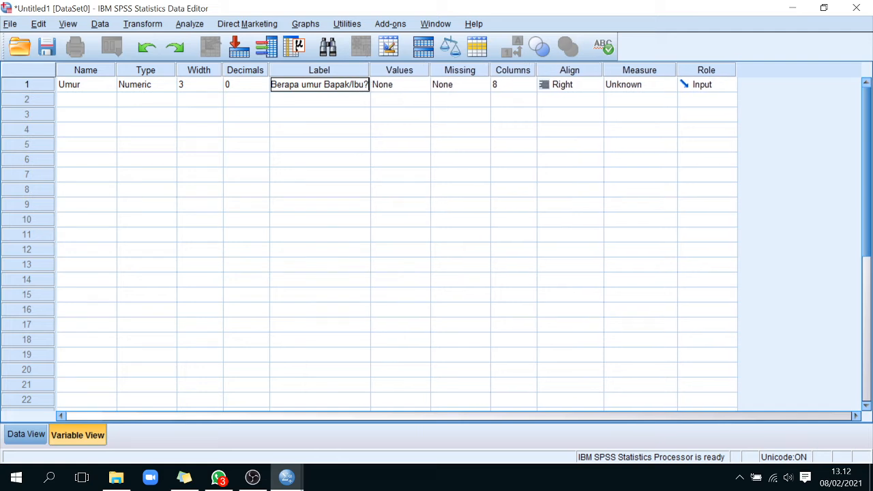
click(315, 130)
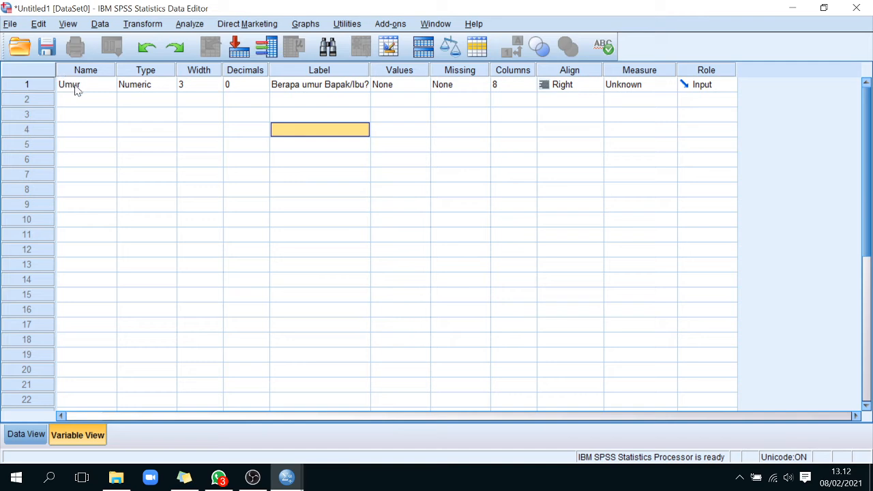
click(414, 89)
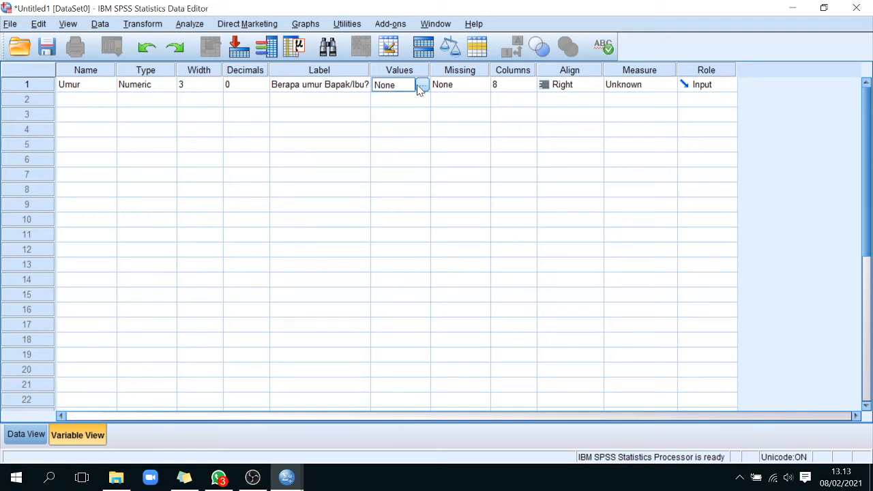
click(328, 88)
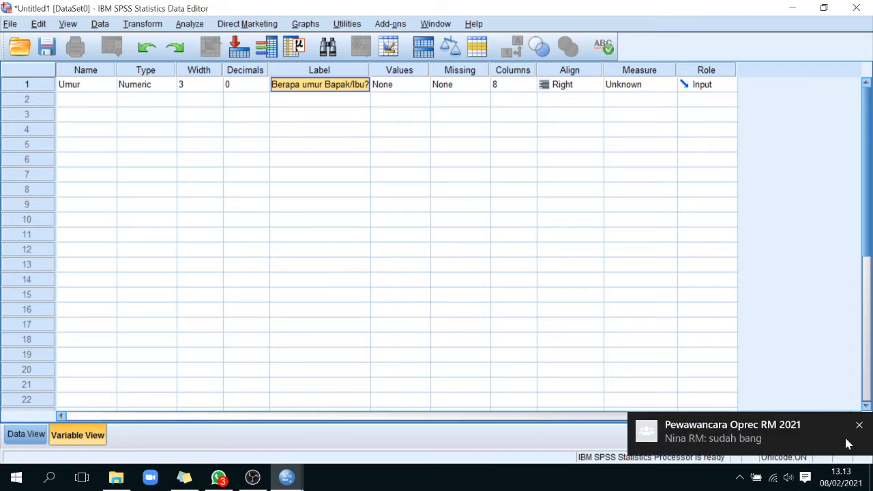
click(858, 424)
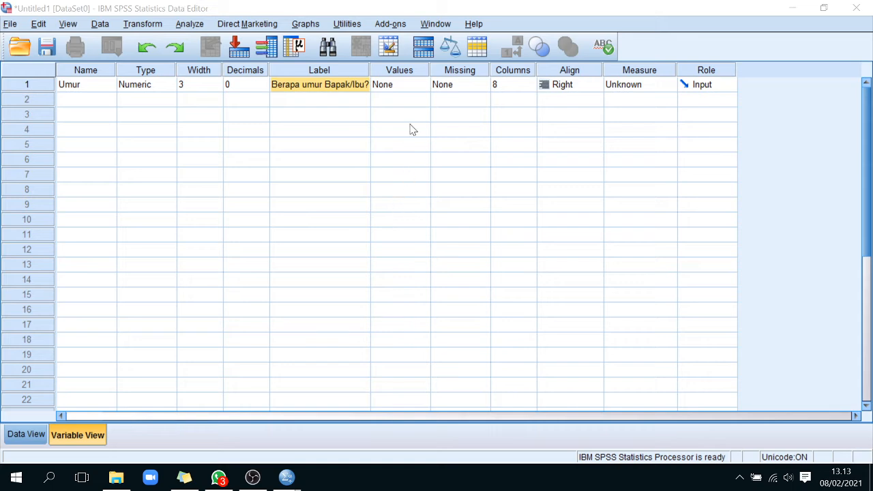
double_click(425, 86)
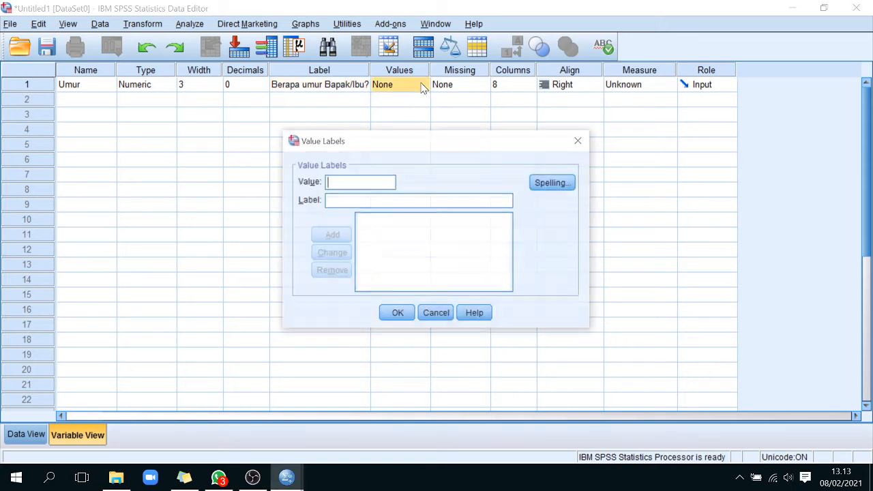
click(579, 140)
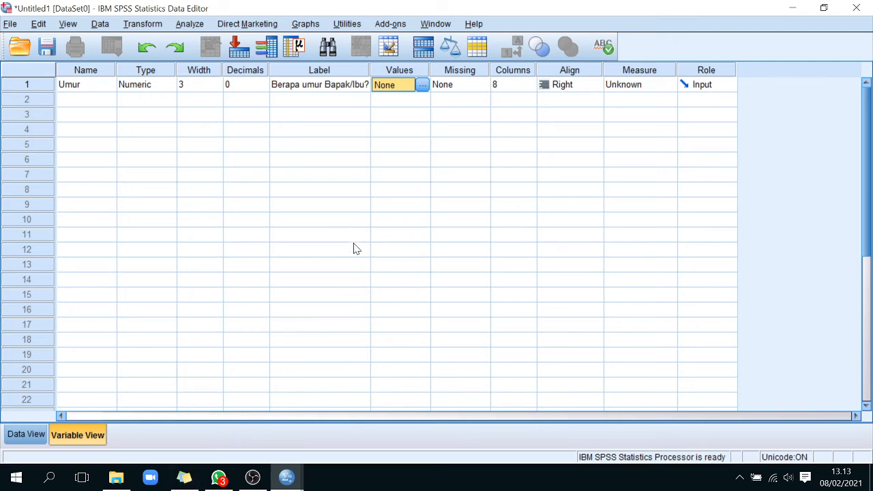
Open the value labels of the Umur variable and add value 1 with the label "10-20 tahun"
click(422, 85)
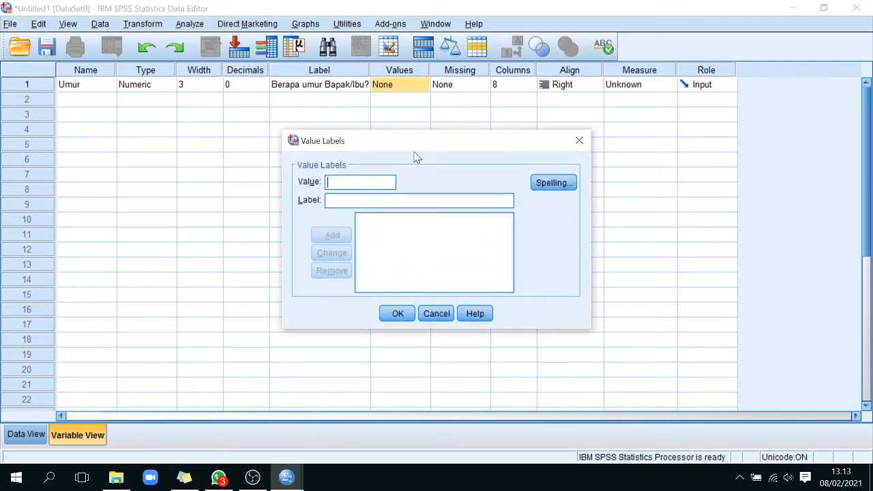
text(11)
key(BackSpace)
key(BackSpace)
text(1)
key(BackSpace)
text(10-20)
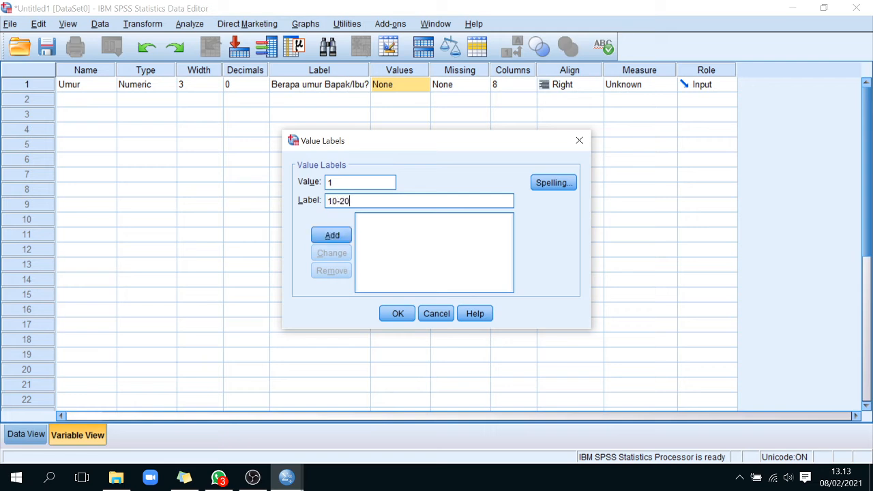
text( tahun)
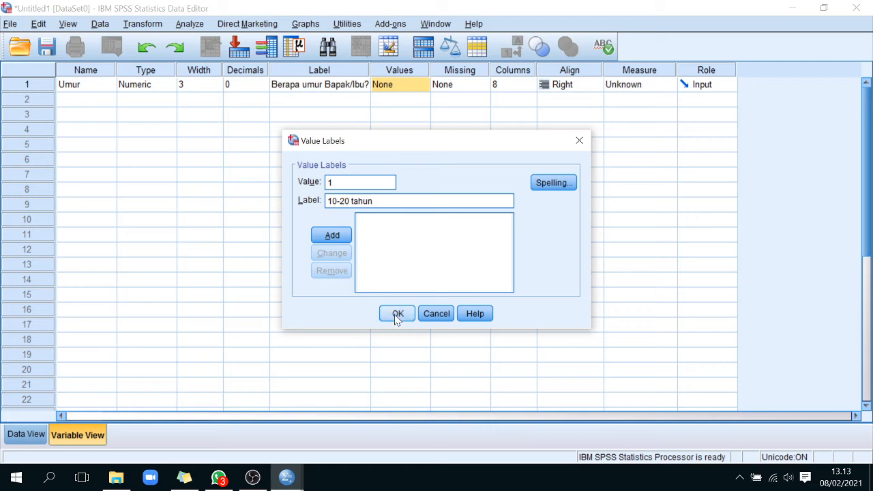
click(333, 235)
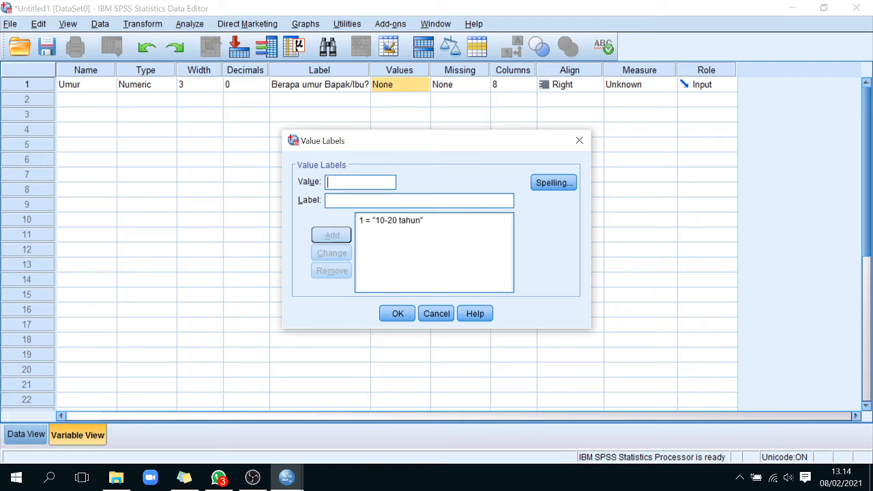
Add value 2 with the label "20-30 tahun" to Umur's value labels
text(2)
key(Tab)
text(20)
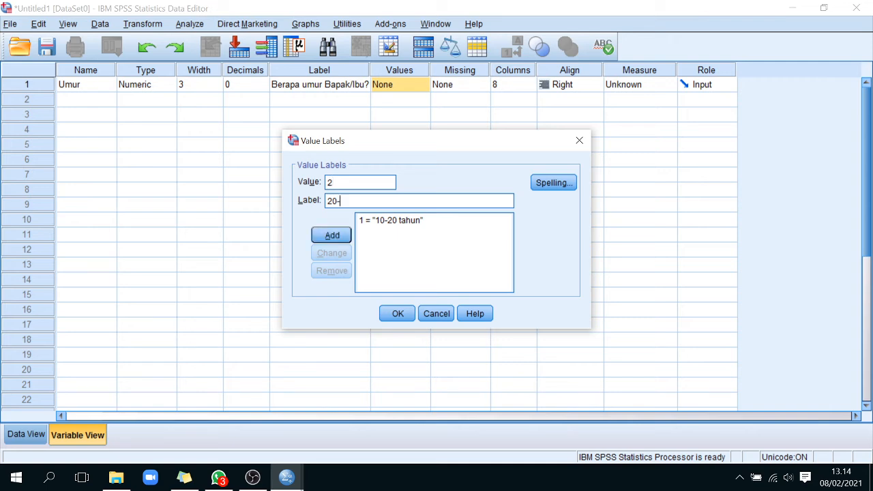
text(-30 tahun)
click(335, 235)
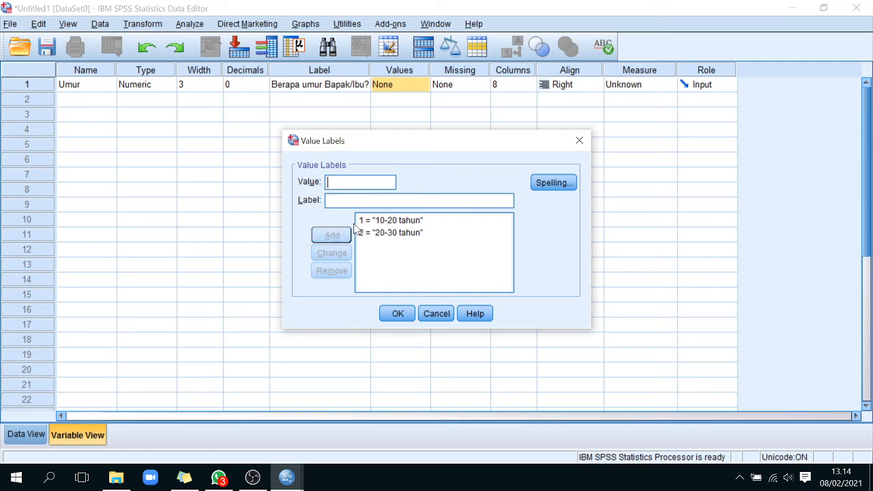
Apply the value labels to the Umur variable and dismiss the chat notification
click(397, 314)
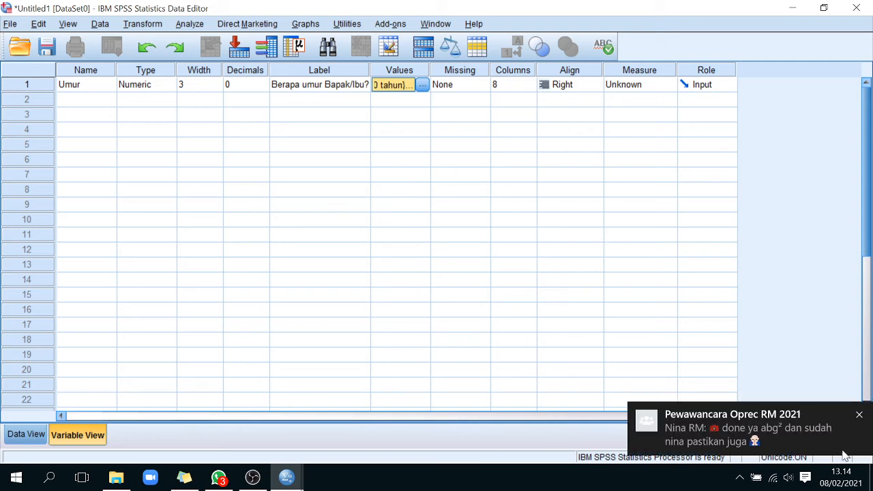
click(860, 415)
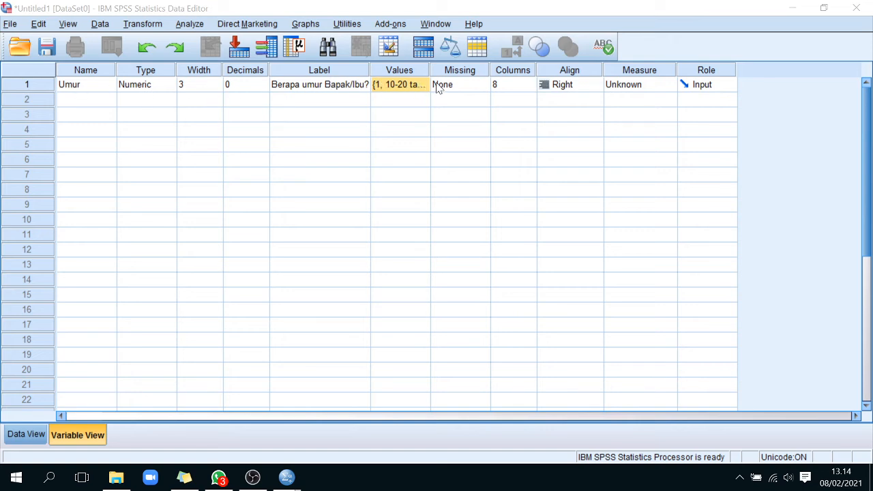
Open the missing values settings of the Umur variable and close them without making a change
click(474, 88)
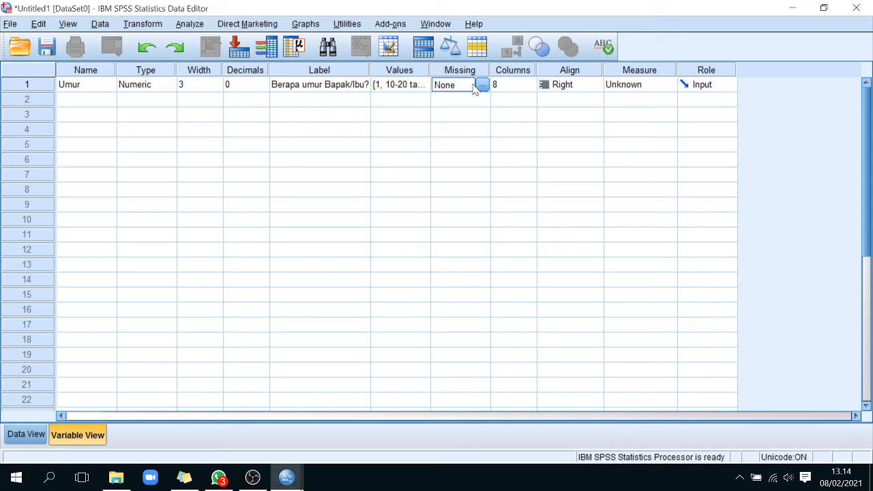
click(482, 86)
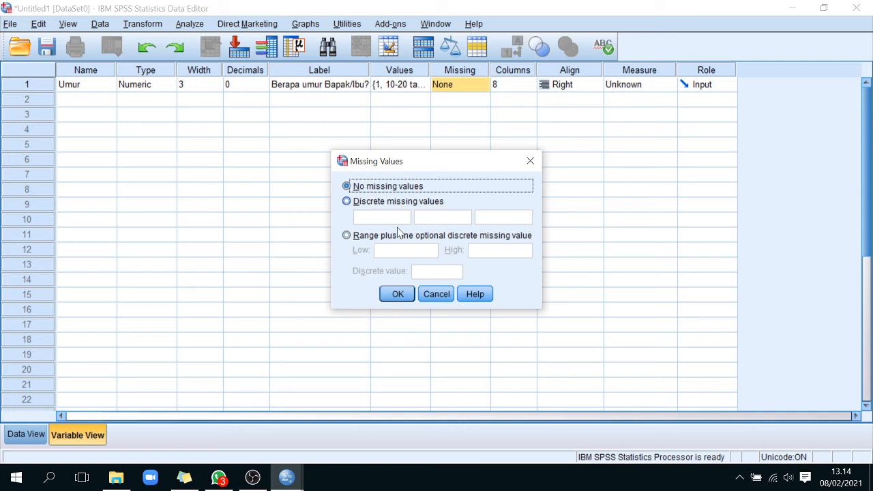
click(535, 166)
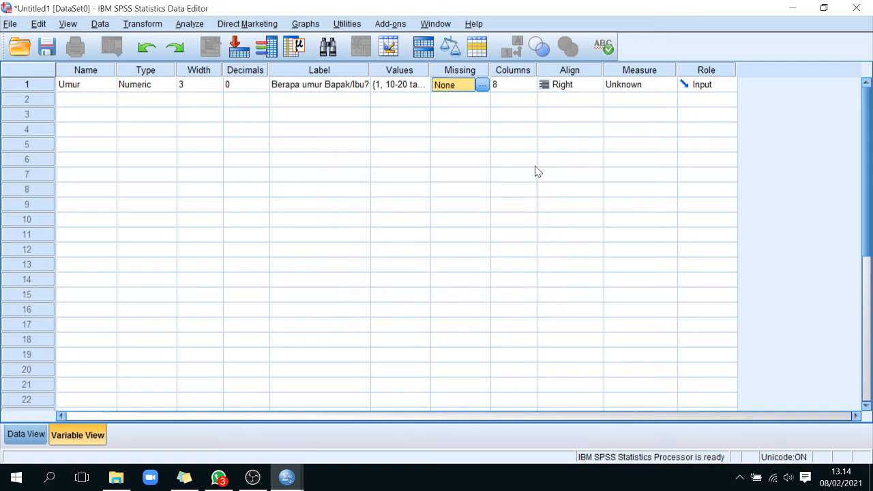
Set the display column width of the Umur variable to 65
click(529, 85)
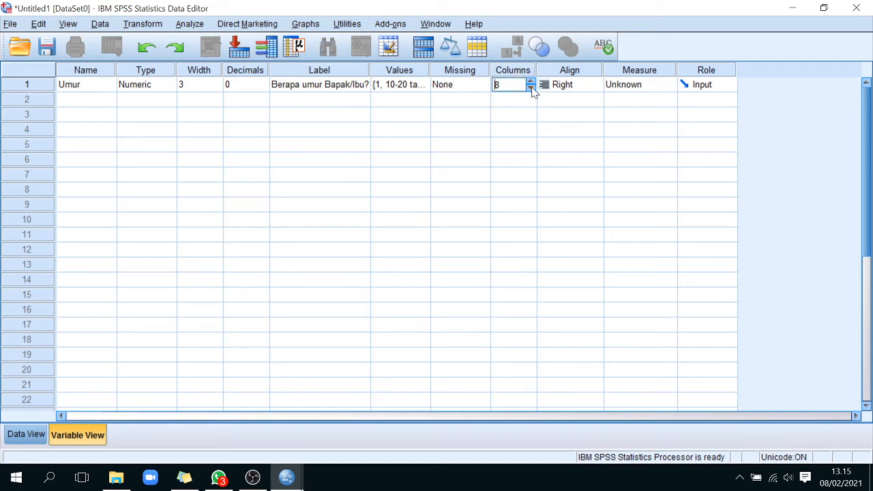
click(530, 88)
click(531, 82)
click(532, 81)
click(531, 81)
click(533, 80)
click(532, 79)
click(532, 80)
drag(507, 85, 479, 89)
text(64)
key(Tab)
click(494, 84)
key(BackSpace)
key(BackSpace)
text(65)
key(Tab)
click(501, 85)
key(BackSpace)
click(526, 110)
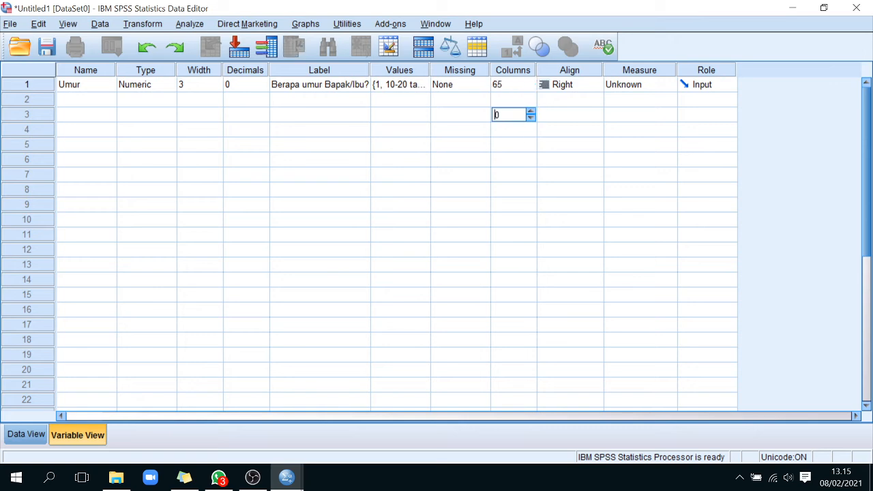
click(515, 75)
Narrow the Umur column in Data View to a width of about 58 and return to Variable View
click(37, 437)
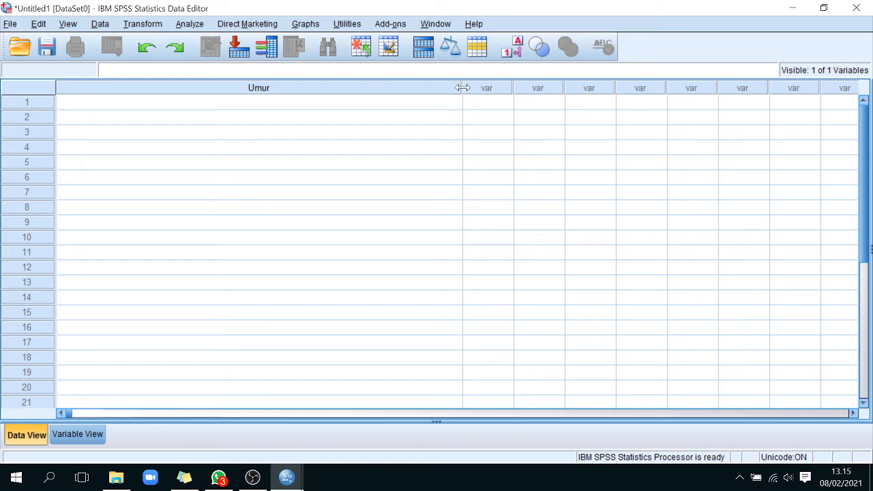
drag(462, 87, 419, 87)
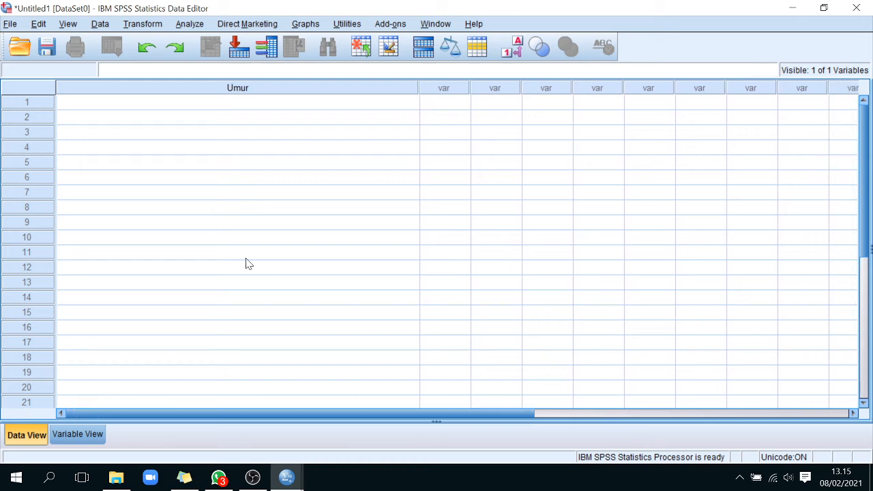
click(62, 436)
Set the display column width of the Umur variable to 100 and show the column in Data View
click(526, 85)
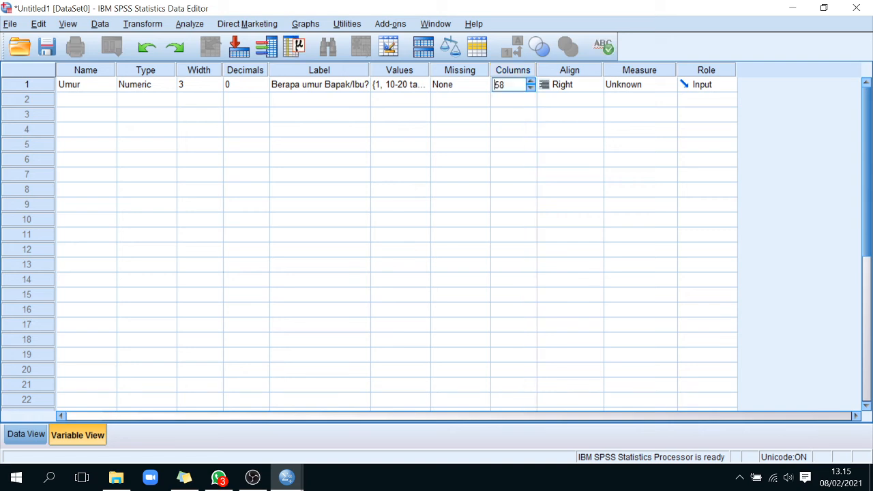
text(100)
key(Tab)
click(26, 434)
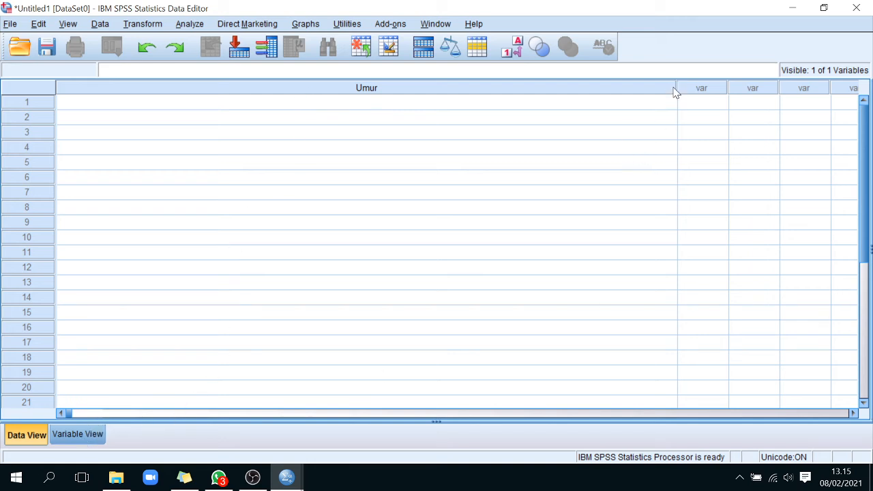
Narrow the Umur column in Data View to a width of about 31, select neighbouring columns for comparison and return to Variable View
drag(678, 90, 254, 129)
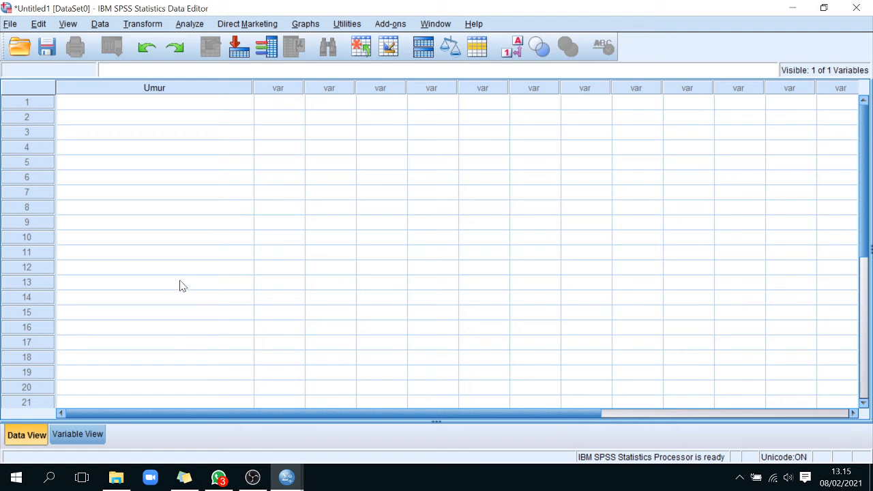
click(181, 94)
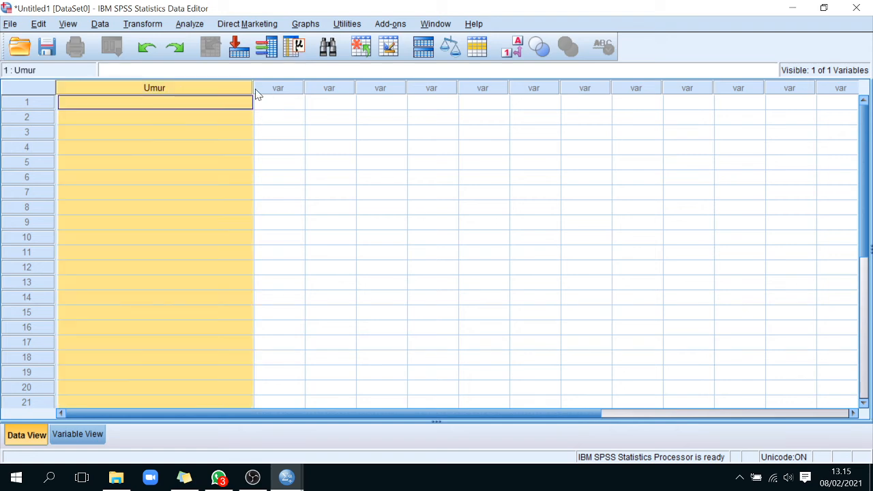
click(277, 90)
click(333, 88)
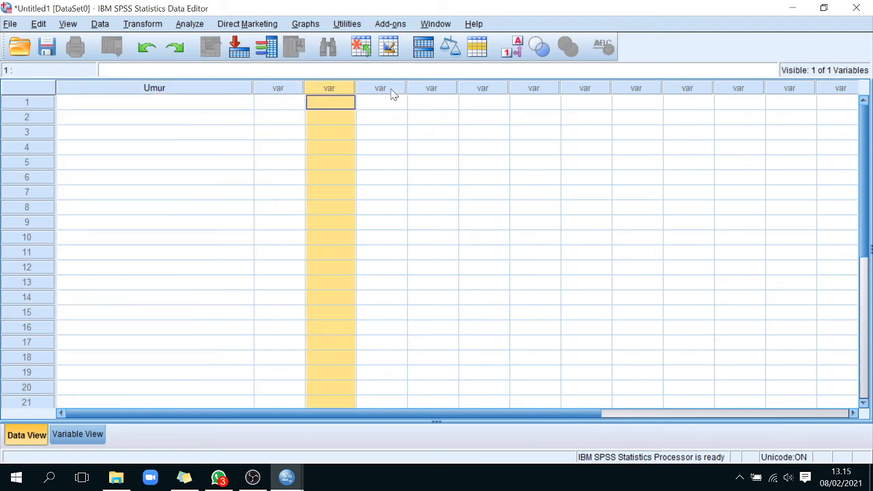
click(391, 90)
click(84, 437)
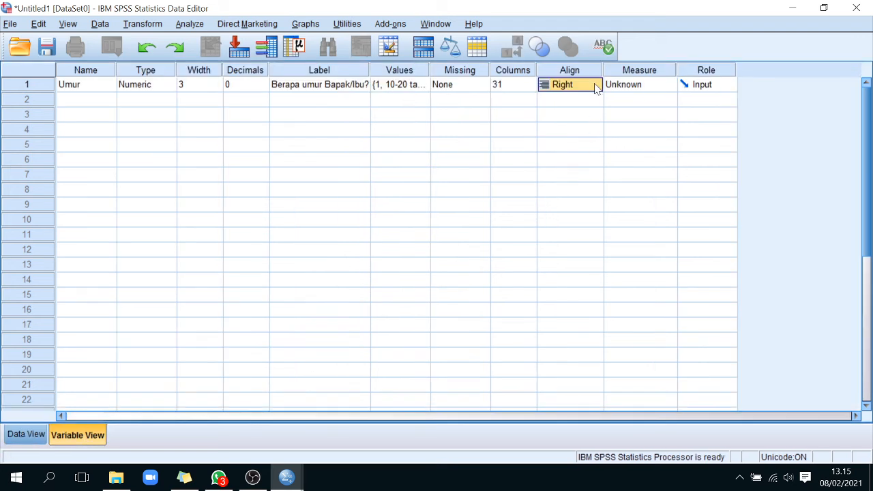
Set the display column width of the Umur variable back to 8
click(515, 89)
click(515, 89)
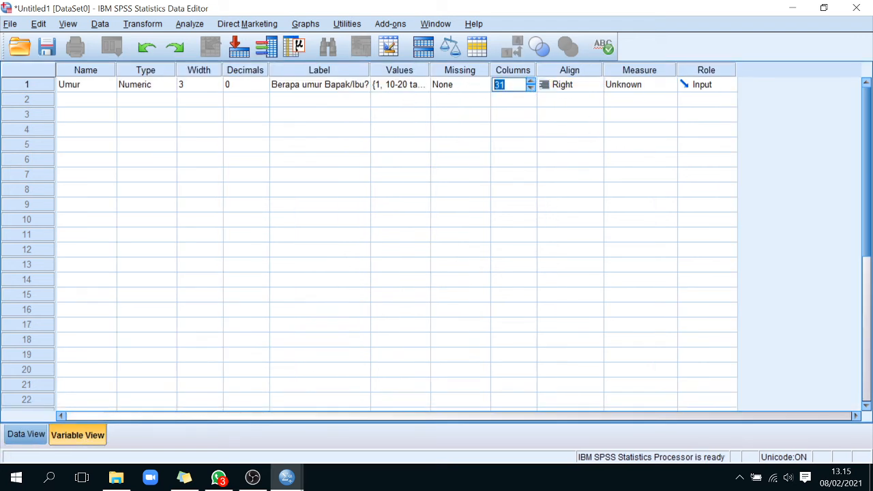
text(8)
click(523, 148)
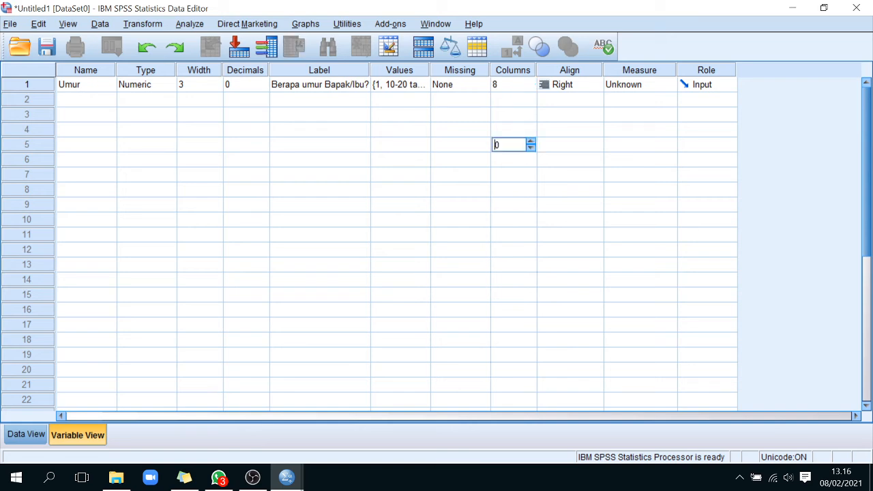
View the alignment options of the Umur variable and check its column in Data View
click(577, 92)
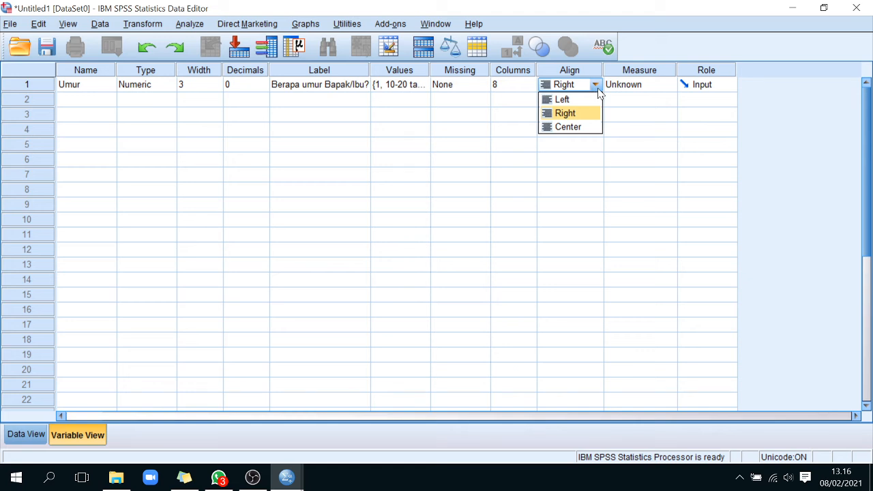
click(597, 88)
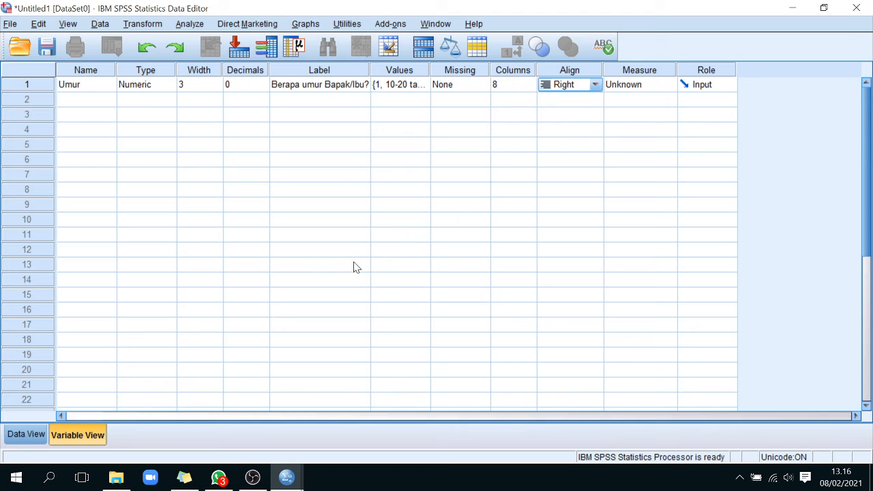
click(32, 438)
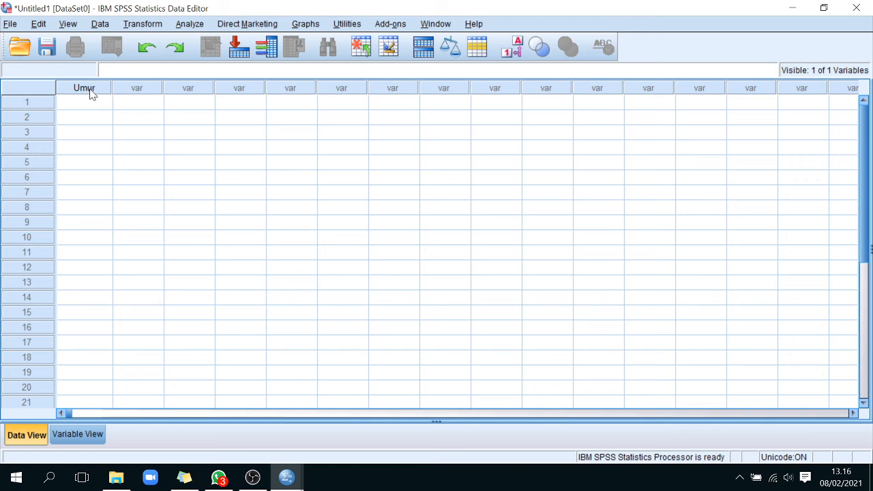
click(67, 434)
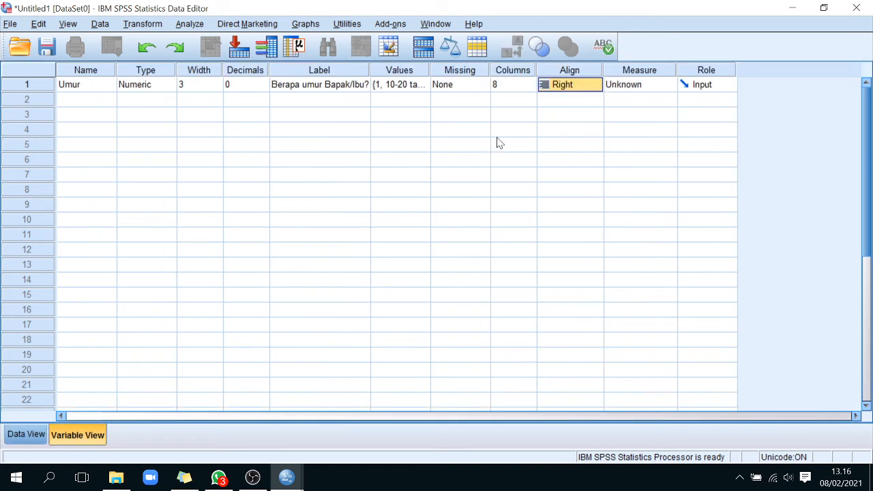
Set the alignment of the Umur variable to Left and switch to Data View
click(572, 86)
click(566, 100)
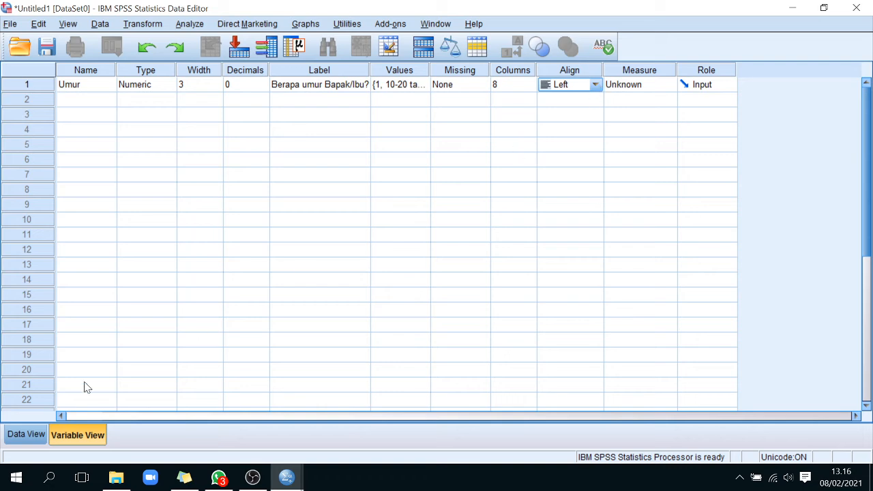
click(9, 435)
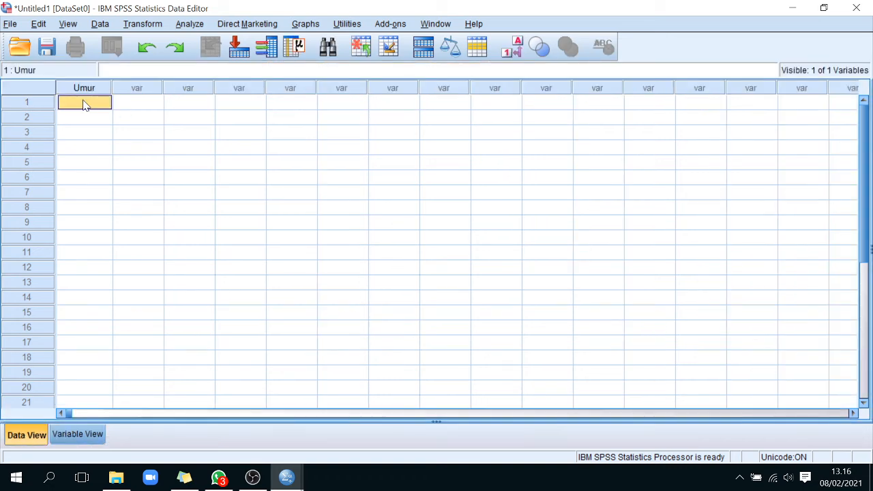
Enter 1 in the first row of the Umur column to check its alignment
text(1)
click(205, 161)
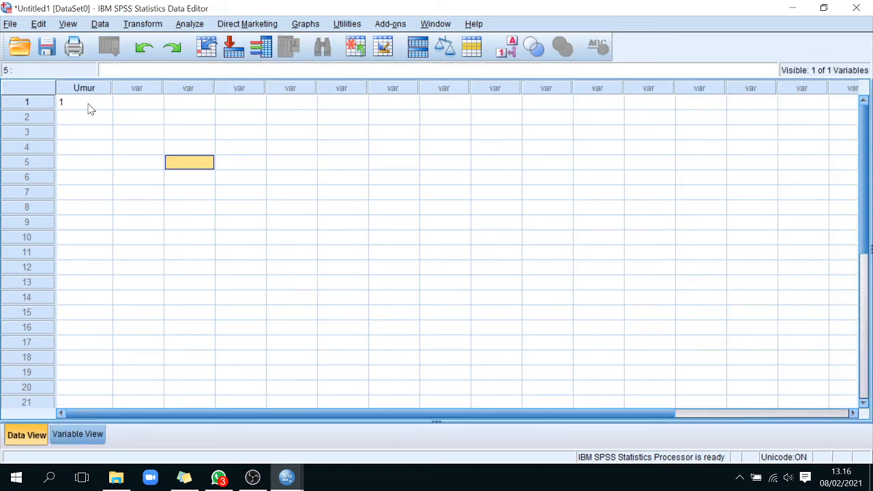
double_click(85, 103)
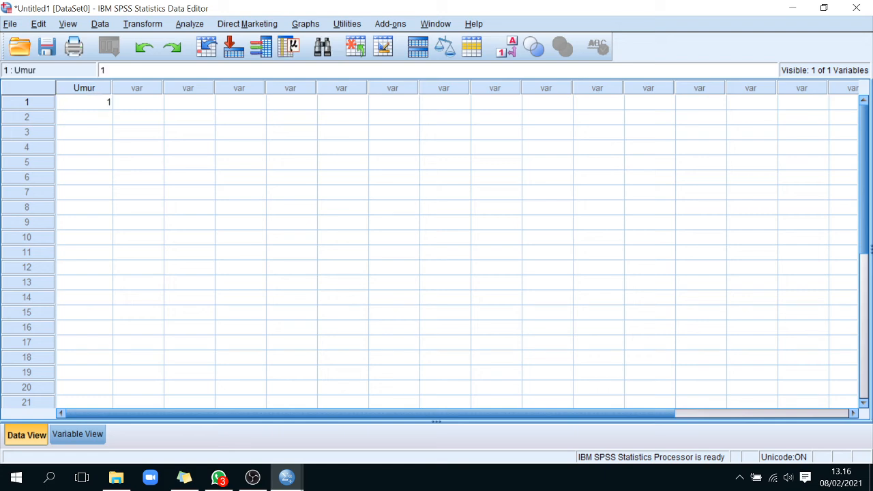
key(Page_Down)
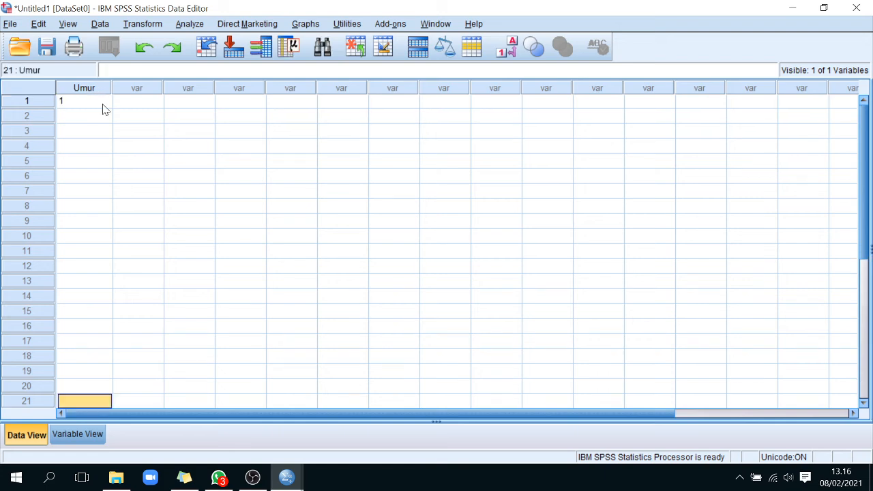
Replace the first-row value of the Umur column with 20
click(102, 105)
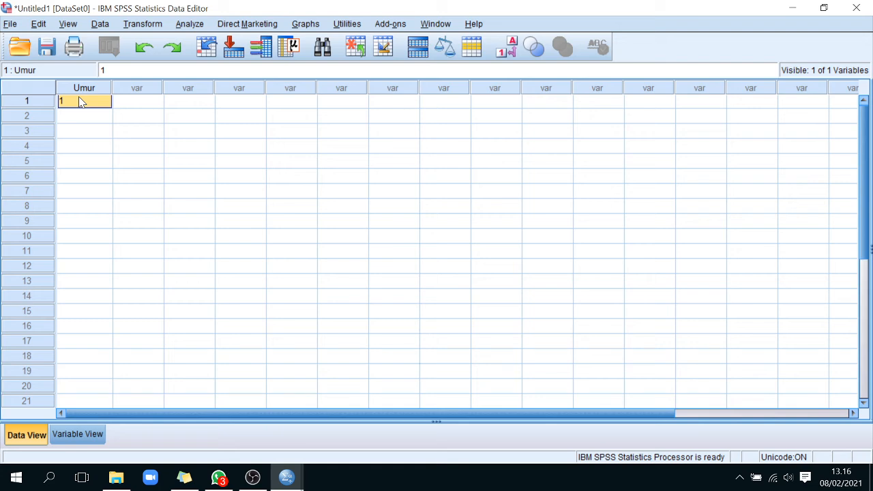
key(Delete)
text(20)
click(114, 202)
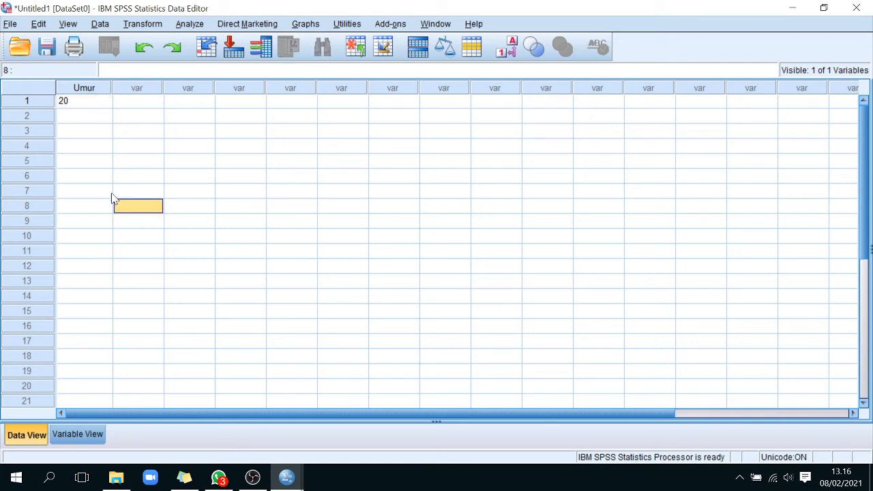
Set the alignment of the Umur variable to Right and check the first-row value in Data View
click(58, 434)
click(572, 85)
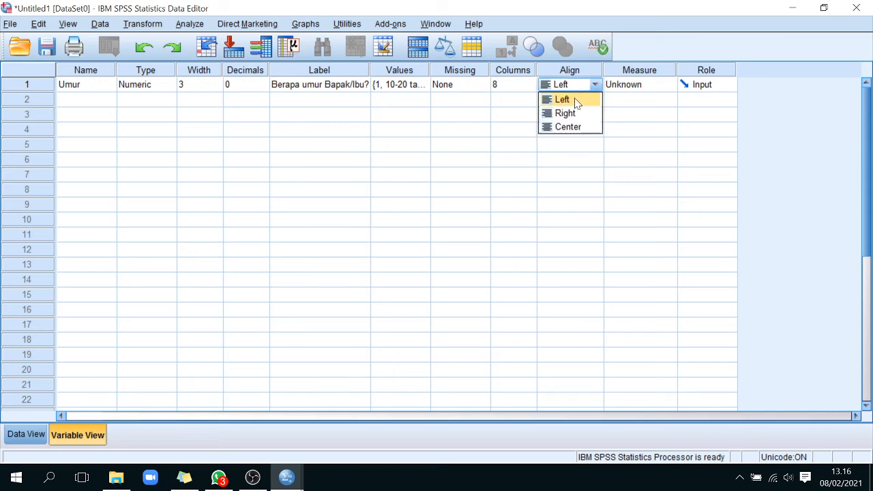
click(576, 114)
click(26, 435)
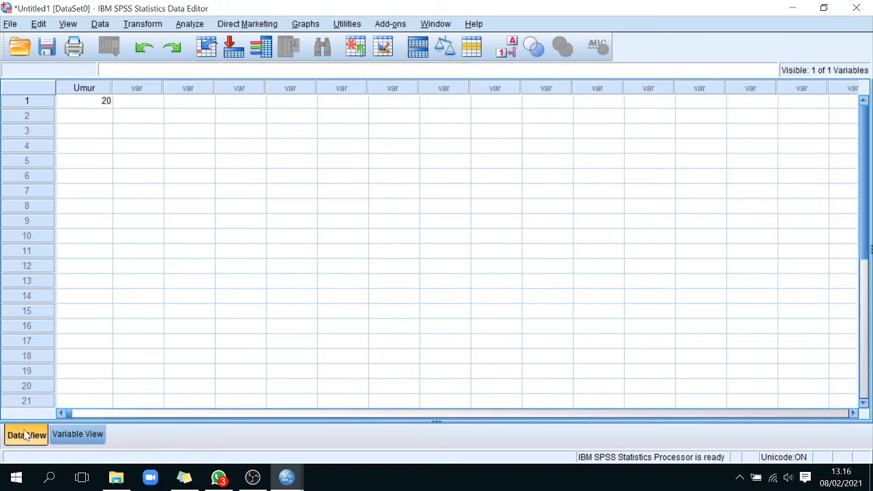
Choose Right again as the alignment of the Umur variable and compare the value's placement in Data View
click(77, 434)
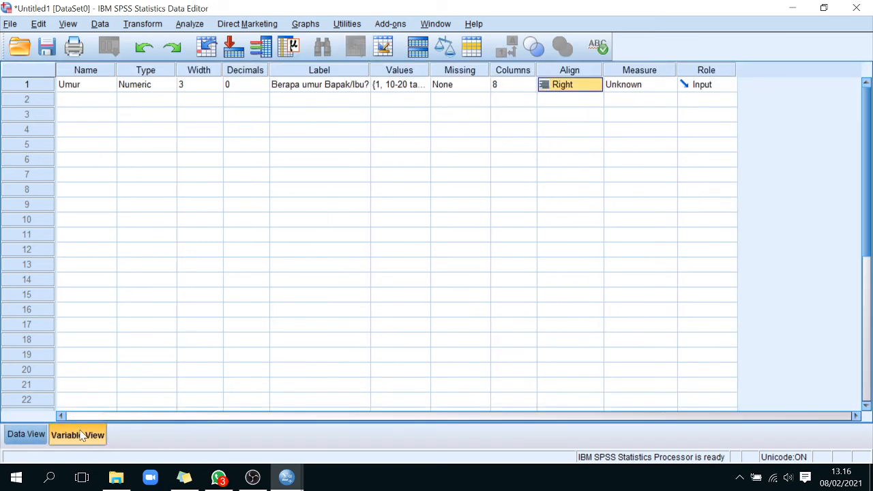
click(592, 87)
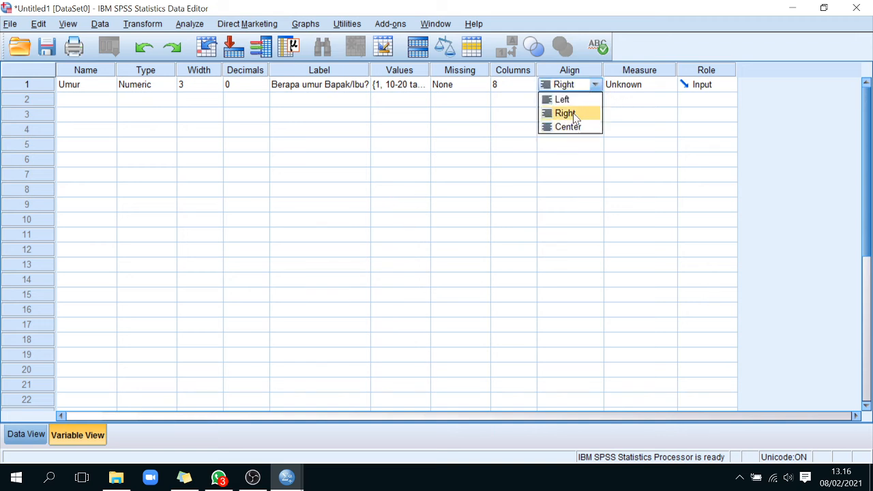
click(574, 116)
click(25, 434)
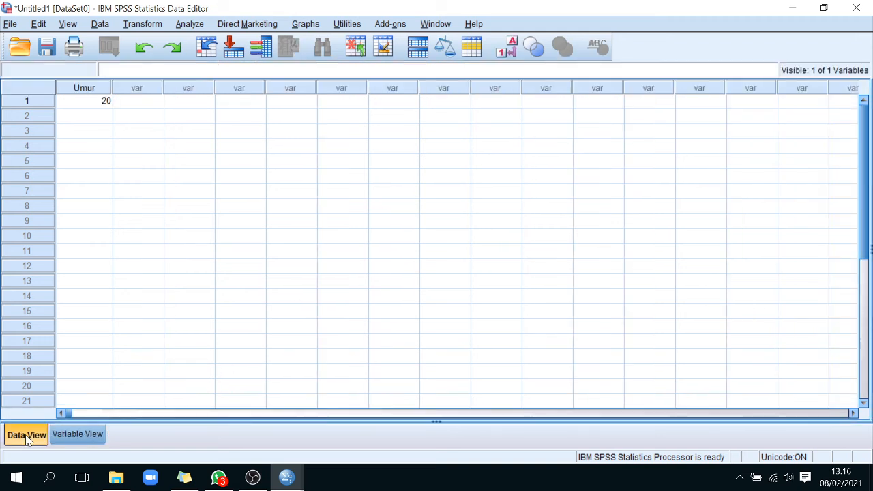
click(78, 435)
click(570, 89)
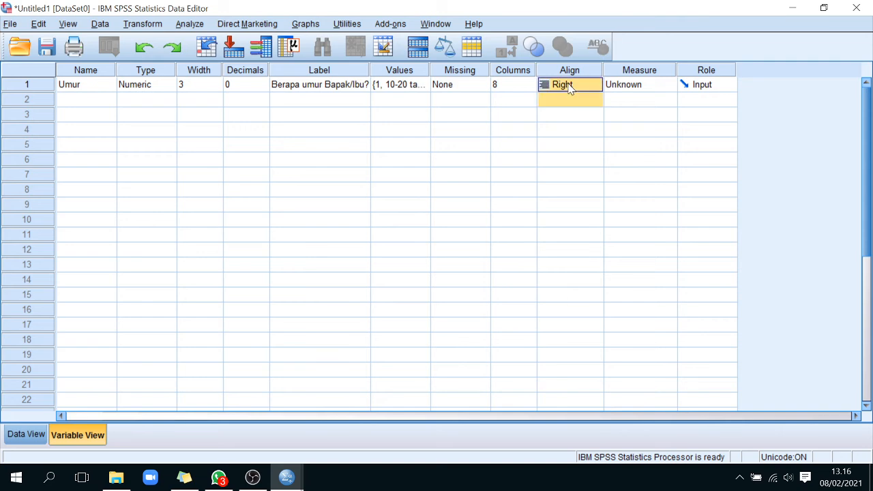
click(574, 114)
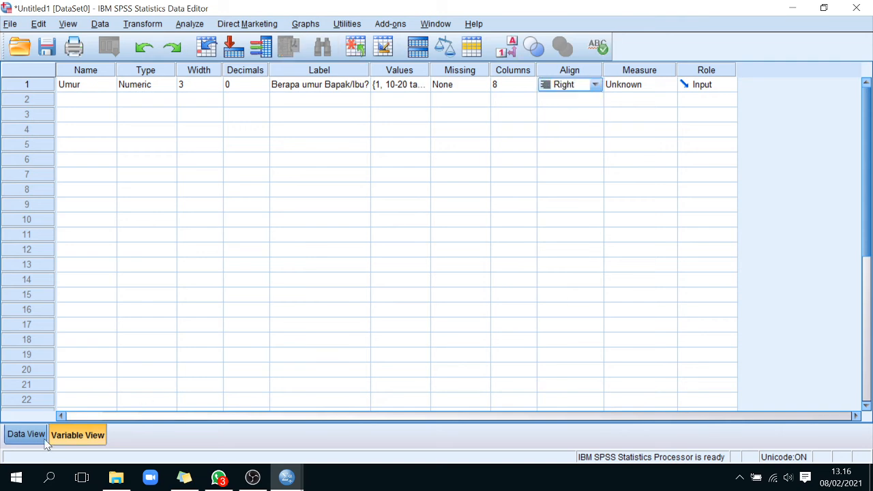
Set the alignment of the Umur variable to Left and compare the first-row value's placement in Data View
click(44, 440)
click(106, 101)
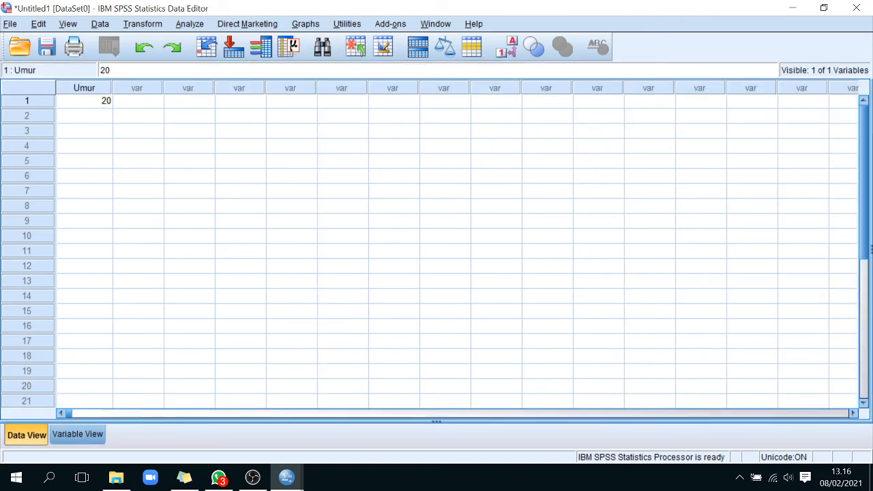
click(78, 435)
click(580, 86)
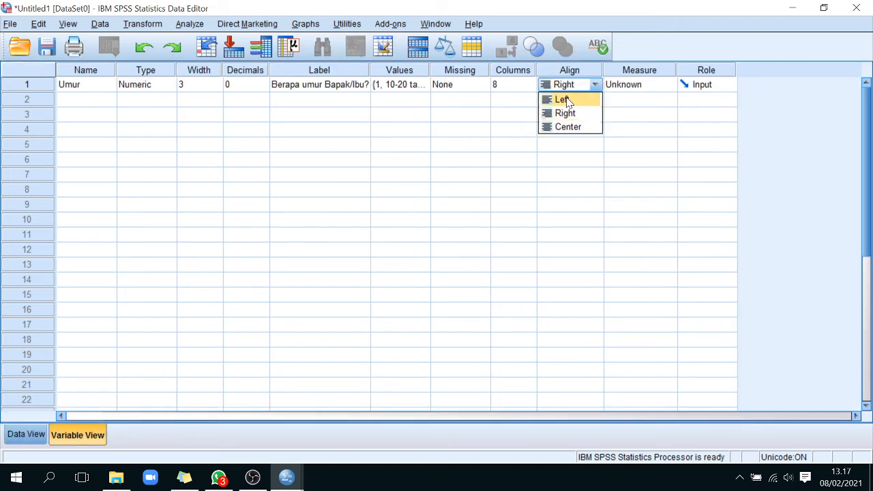
click(565, 100)
click(26, 434)
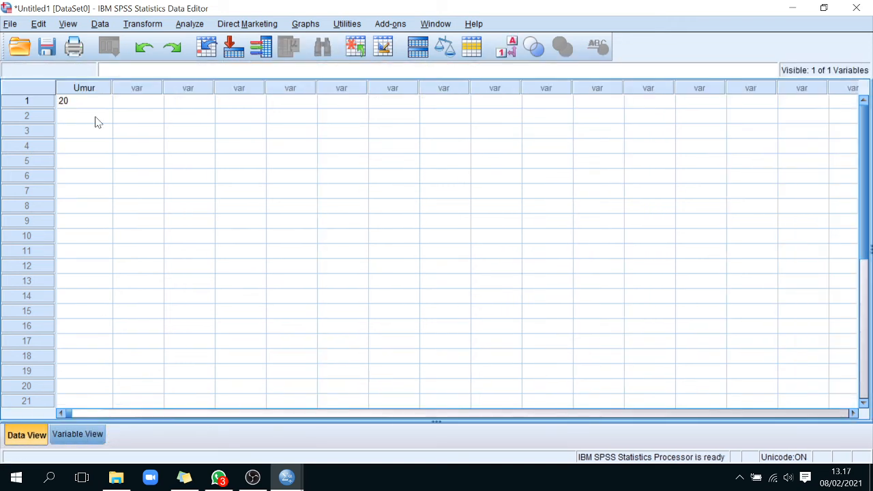
click(69, 103)
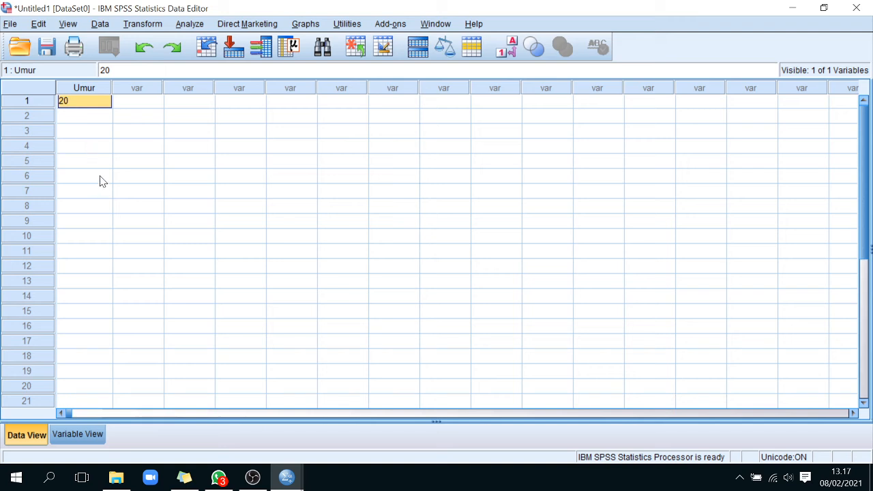
Set the measurement level of the Umur variable to Scale in Variable View
click(92, 437)
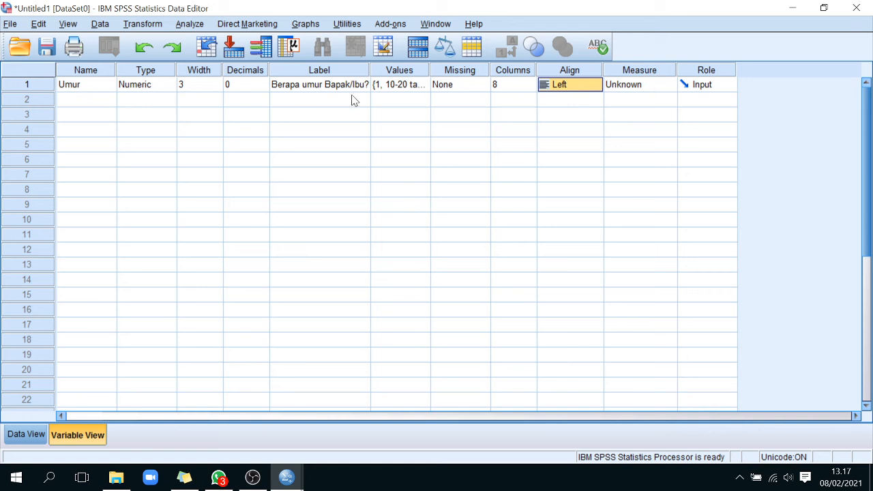
click(664, 89)
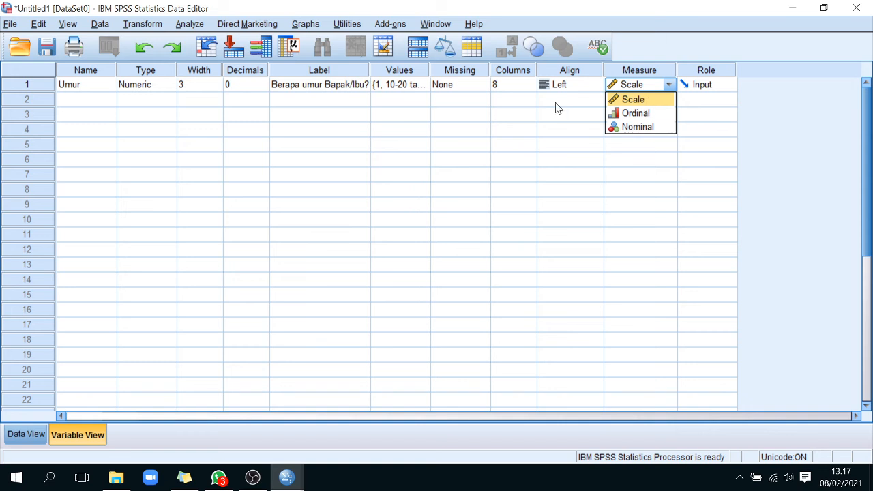
click(657, 104)
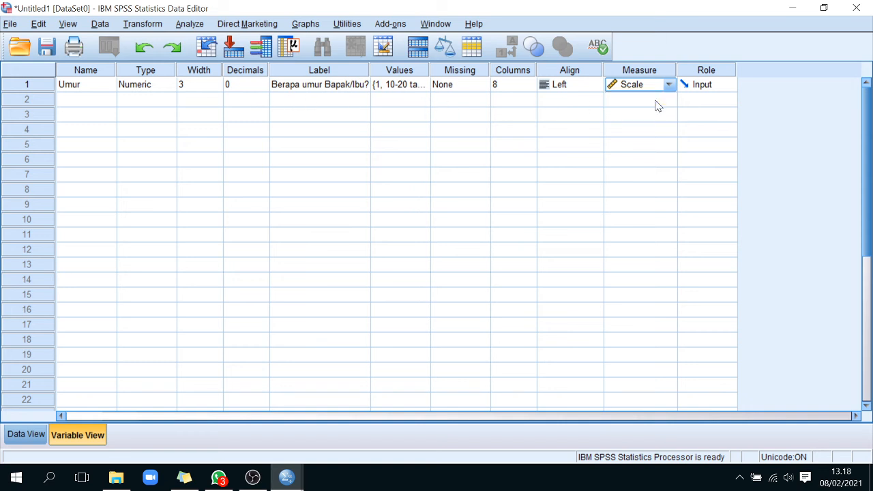
Review the available role options for the Umur variable, leaving the role as Input
click(723, 92)
click(727, 88)
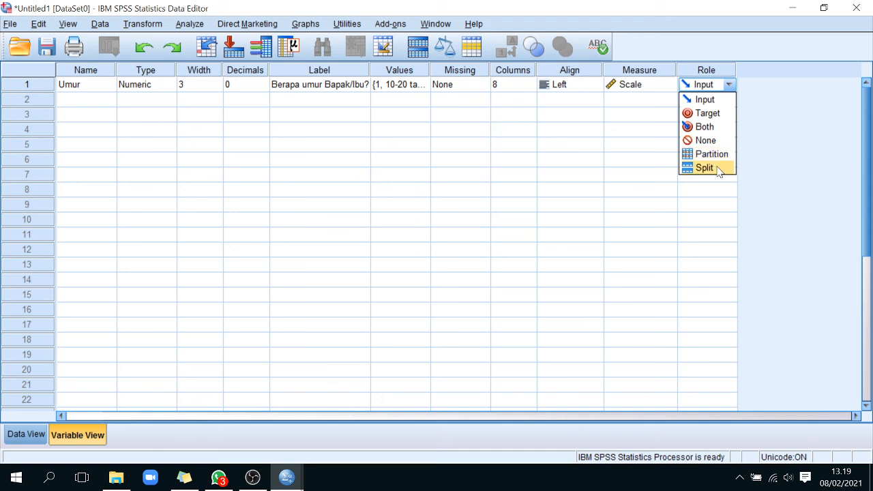
click(776, 175)
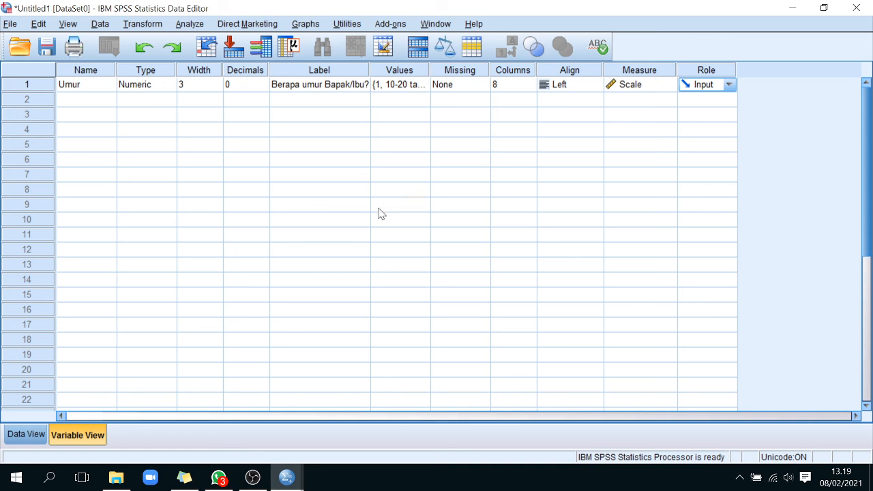
Add a second variable named JenisKelamin in the row below Umur
click(86, 103)
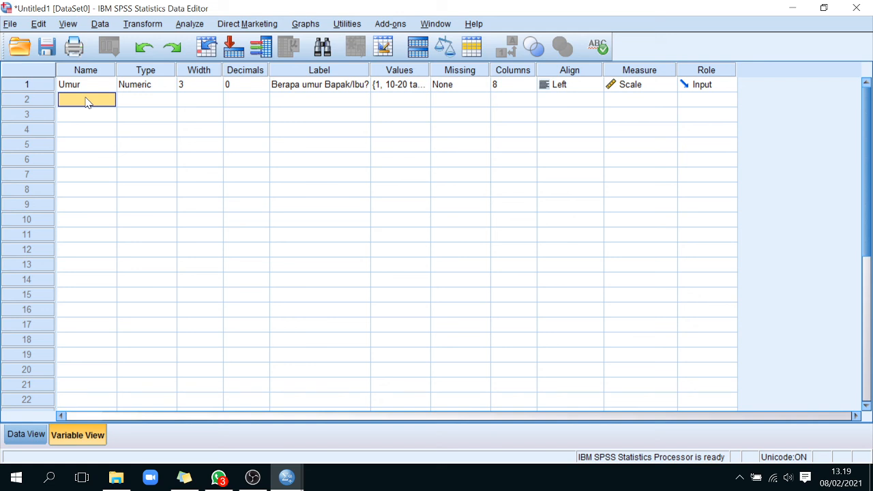
double_click(88, 103)
text(JenisKelamin)
click(79, 148)
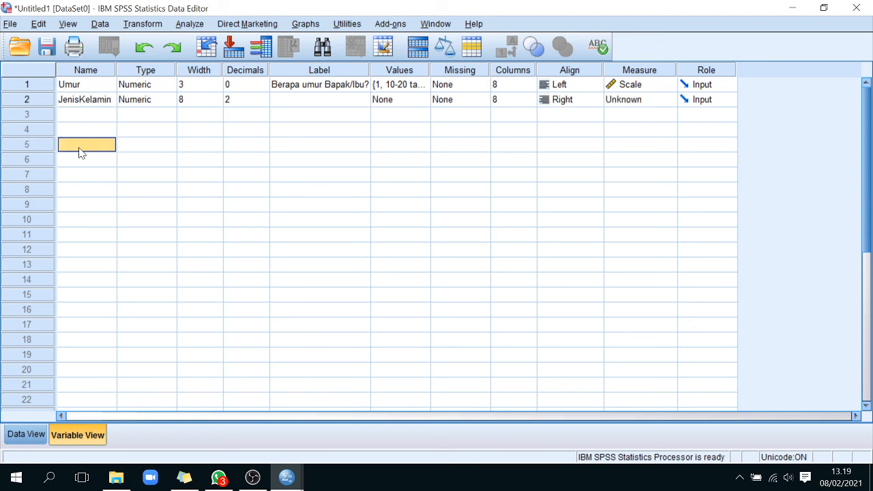
Try to rename the JenisKelamin variable with a space between its two words
double_click(92, 101)
double_click(93, 101)
click(86, 99)
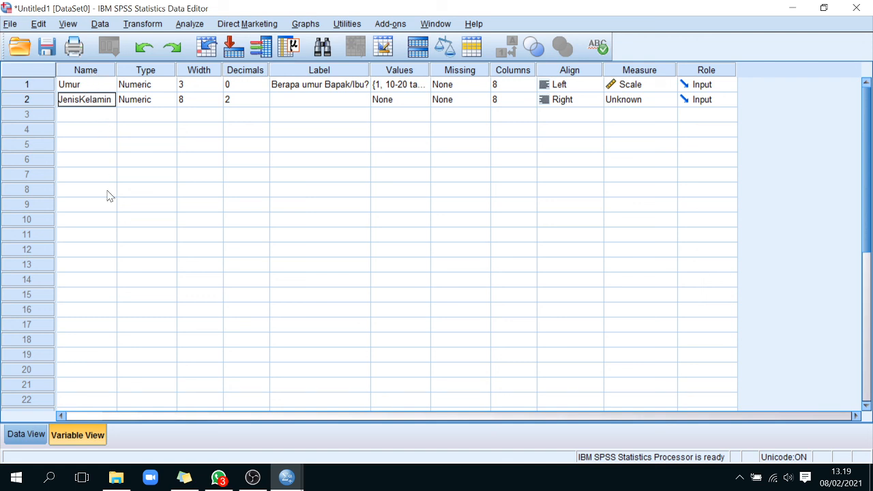
click(71, 158)
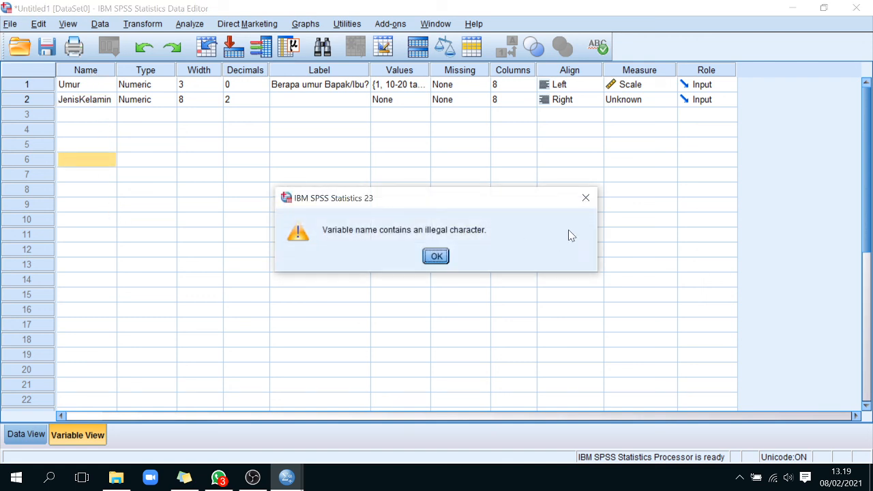
click(587, 195)
Rename the second variable as Jenis_Kelamin, separating the two words with an underscore
click(87, 104)
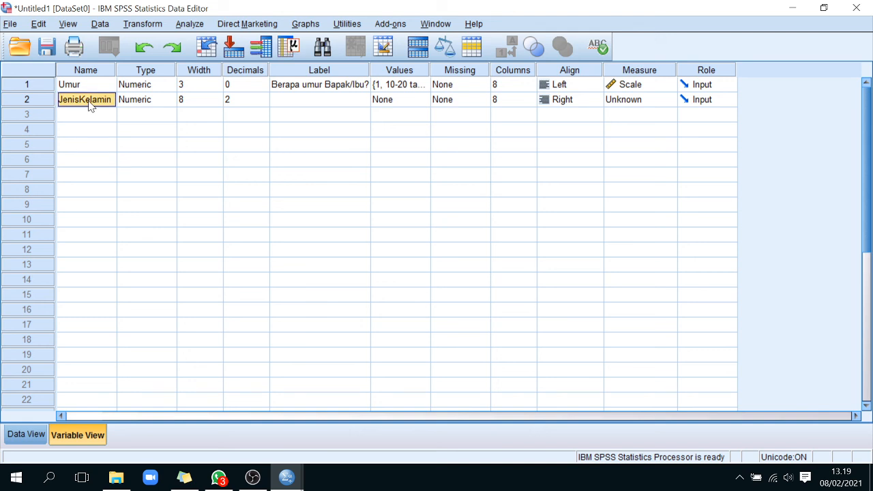
double_click(81, 101)
click(81, 101)
text(_)
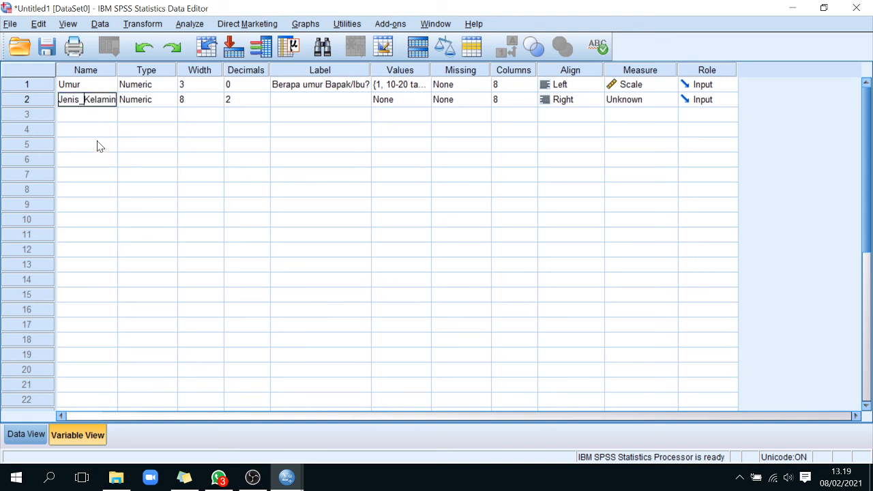
click(109, 158)
click(101, 104)
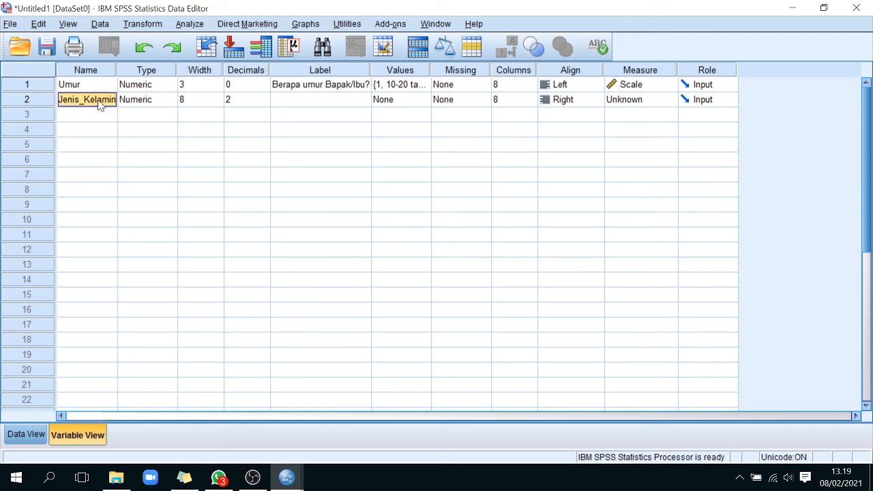
Try to add a third variable with the same name, Jenis_Kelamin
click(97, 114)
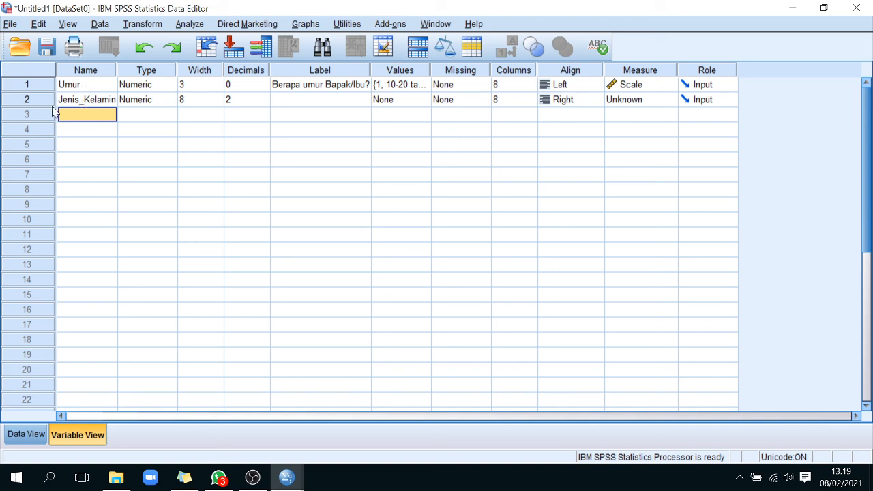
text(Jenis)
text(Kelamin)
click(166, 172)
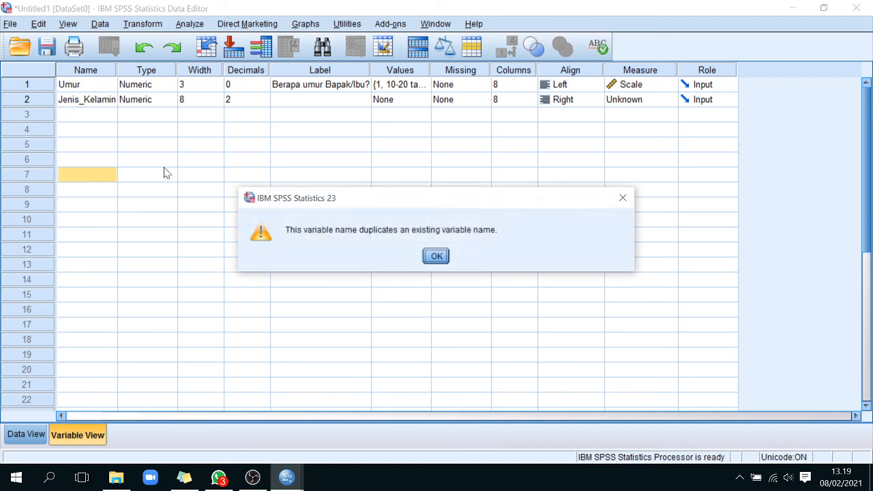
click(623, 198)
Add a third variable named Jenis_Kelamin1 in the row below Jenis_Kelamin
click(86, 116)
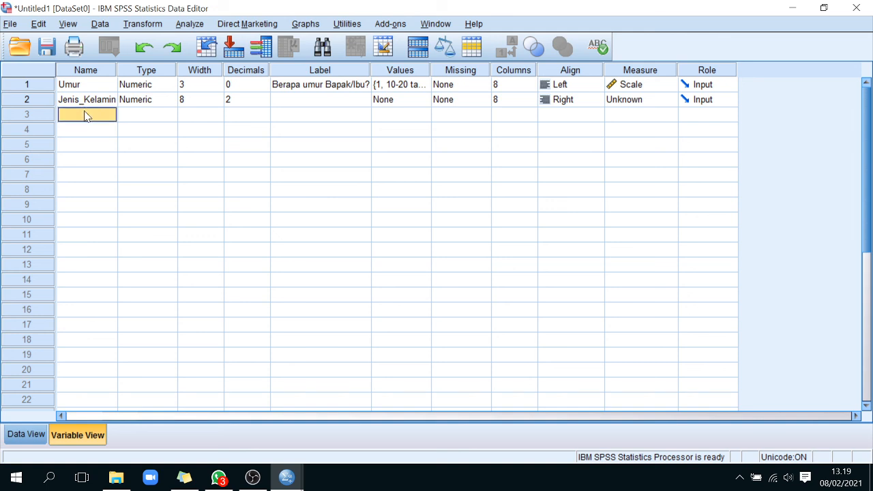
text(Jenis_Kelamin1)
click(137, 146)
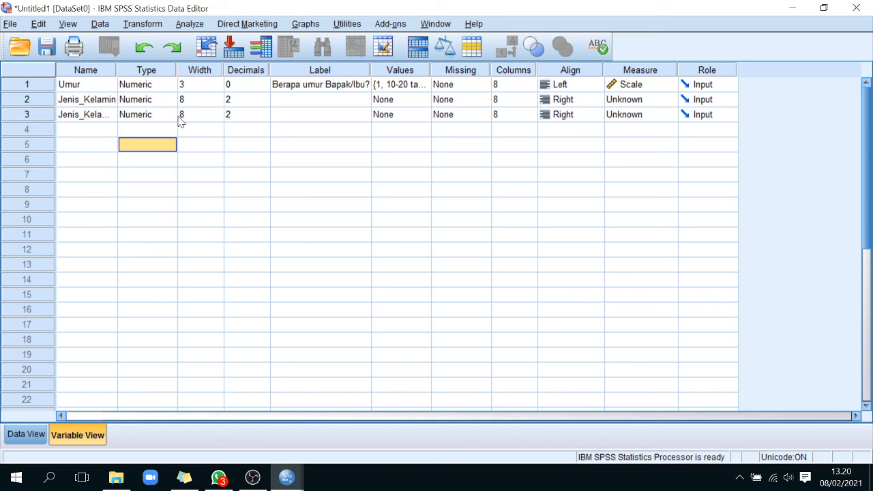
Select the complete definition rows of all three variables to review them together
drag(77, 86, 80, 118)
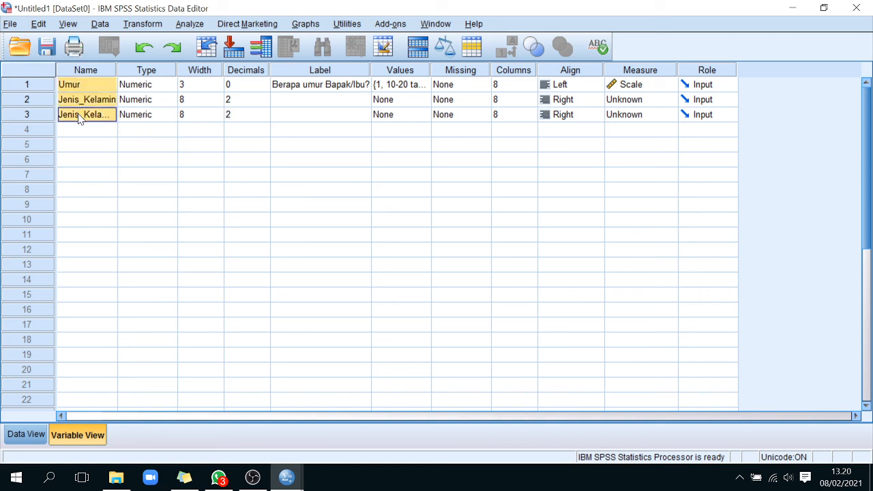
click(33, 88)
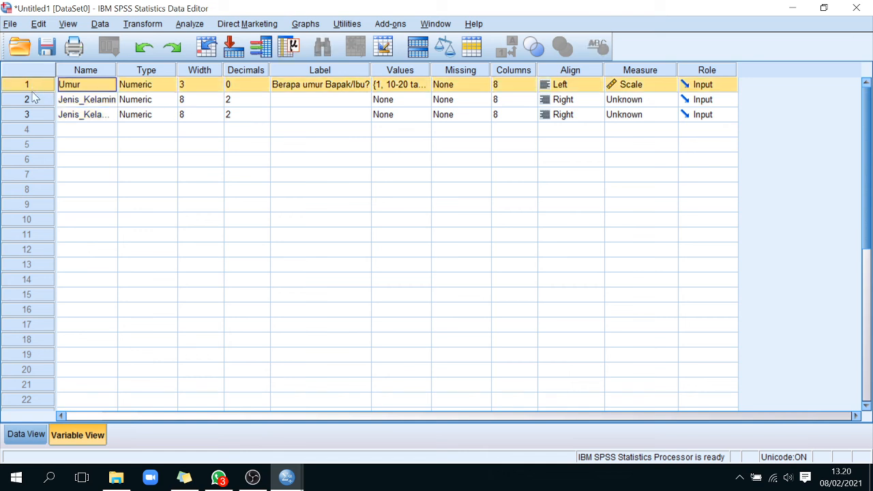
drag(33, 97, 34, 113)
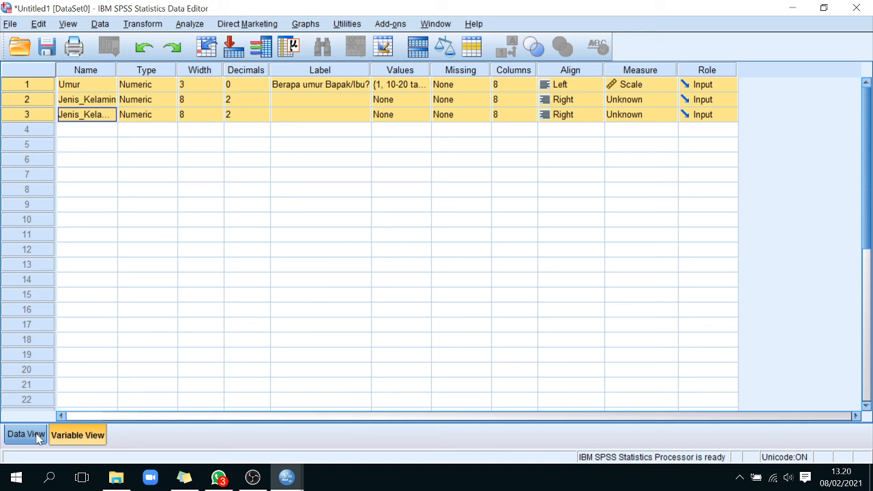
click(253, 478)
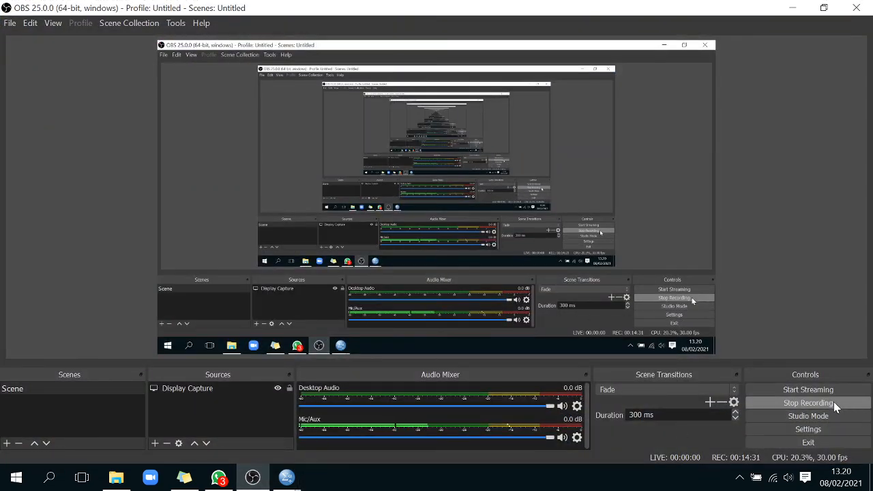